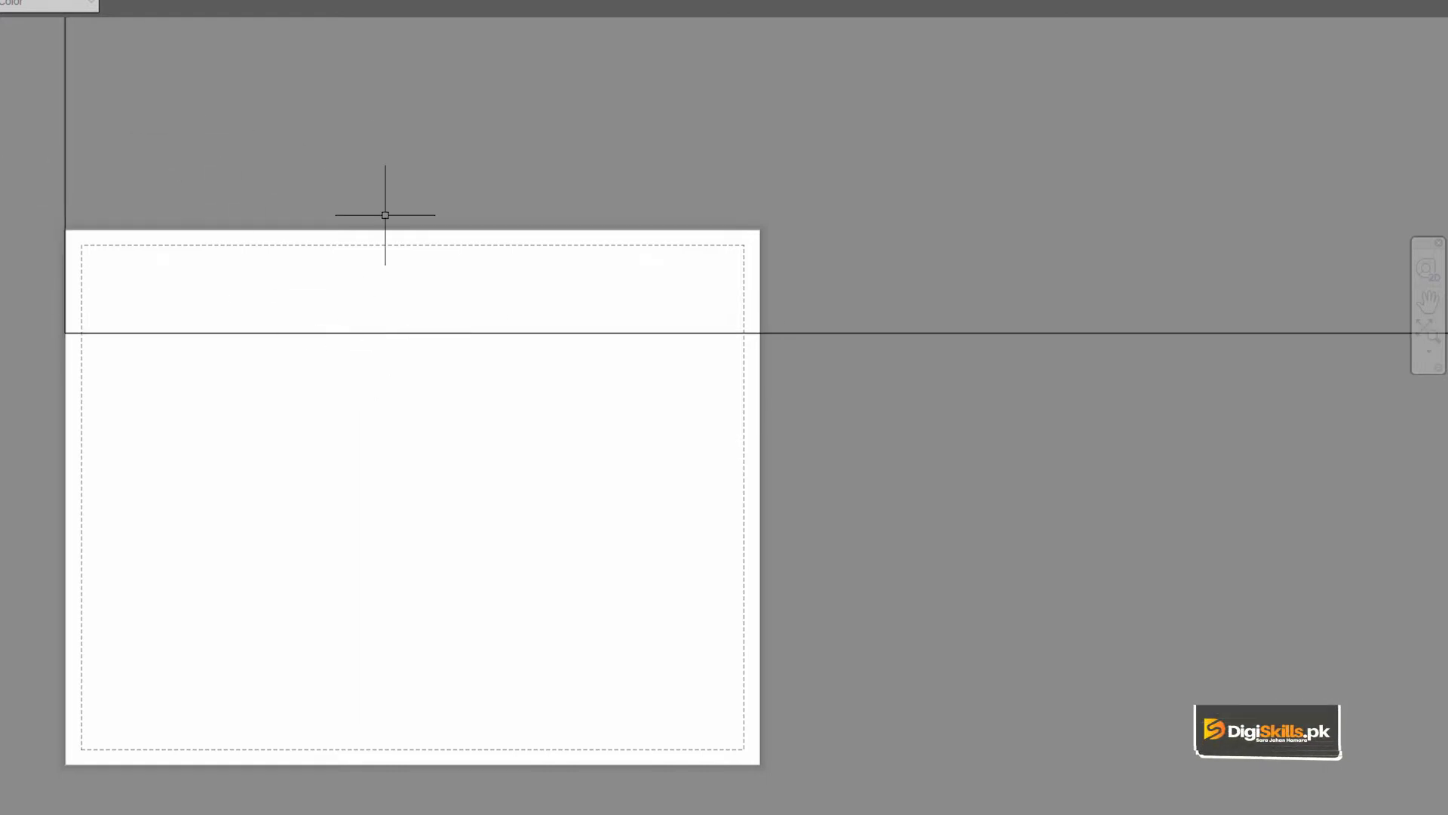
pyautogui.press('Return')
pyautogui.write('a')
pyautogui.press('Return')
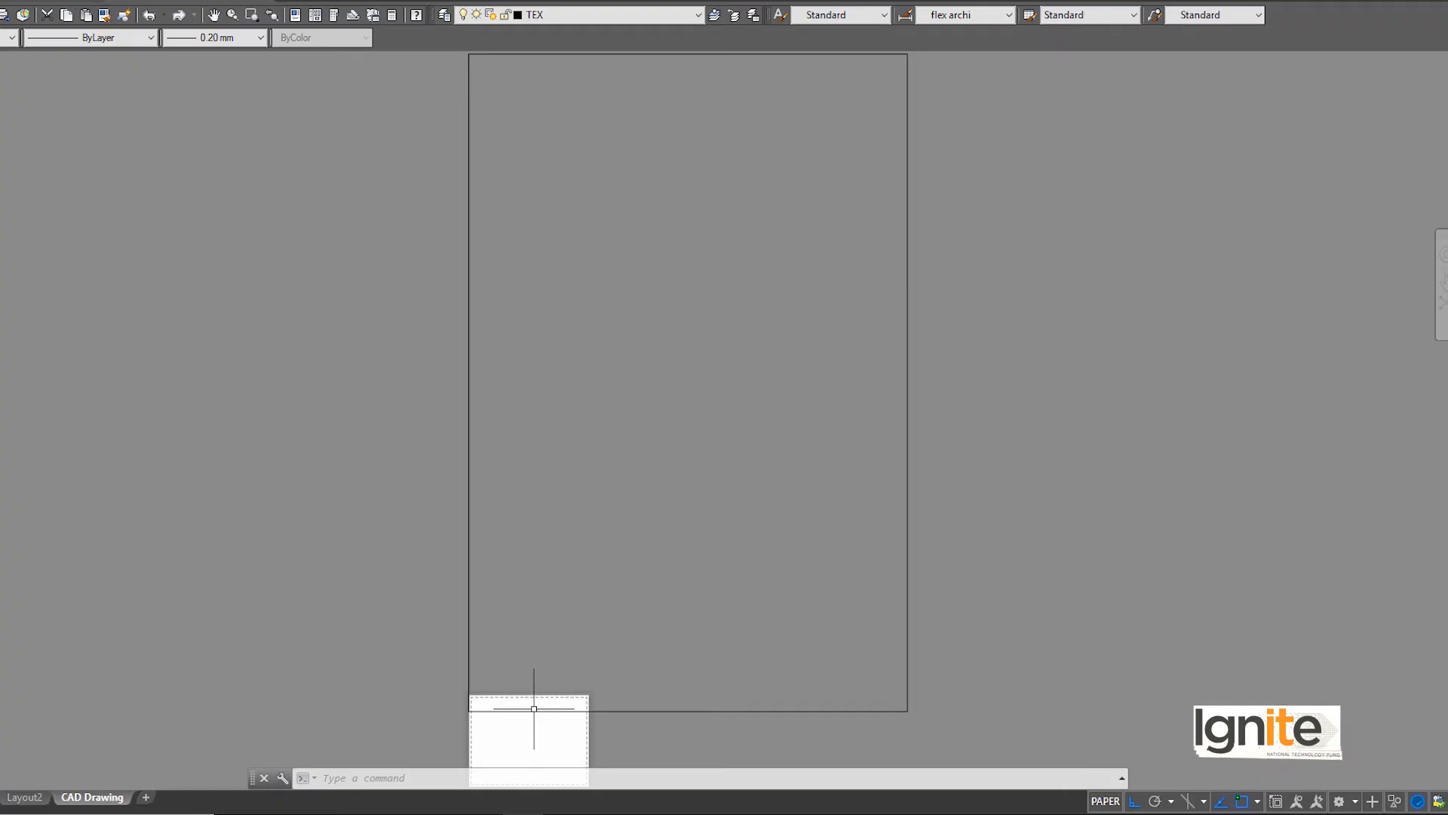
pyautogui.moveTo(540, 712); pyautogui.dragTo(543, 557, button='middle')
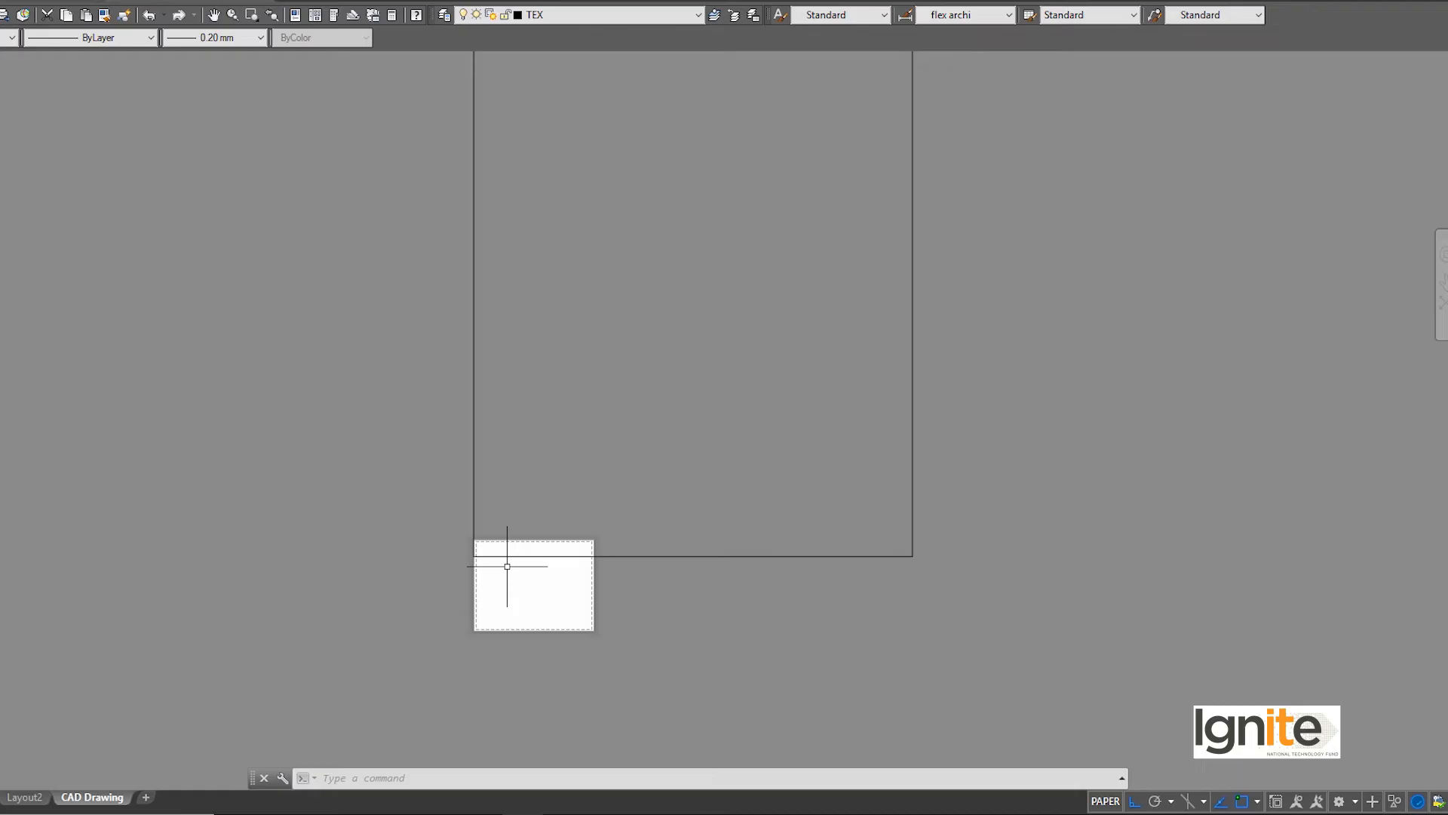
pyautogui.moveTo(548, 523); pyautogui.dragTo(530, 588, button='middle')
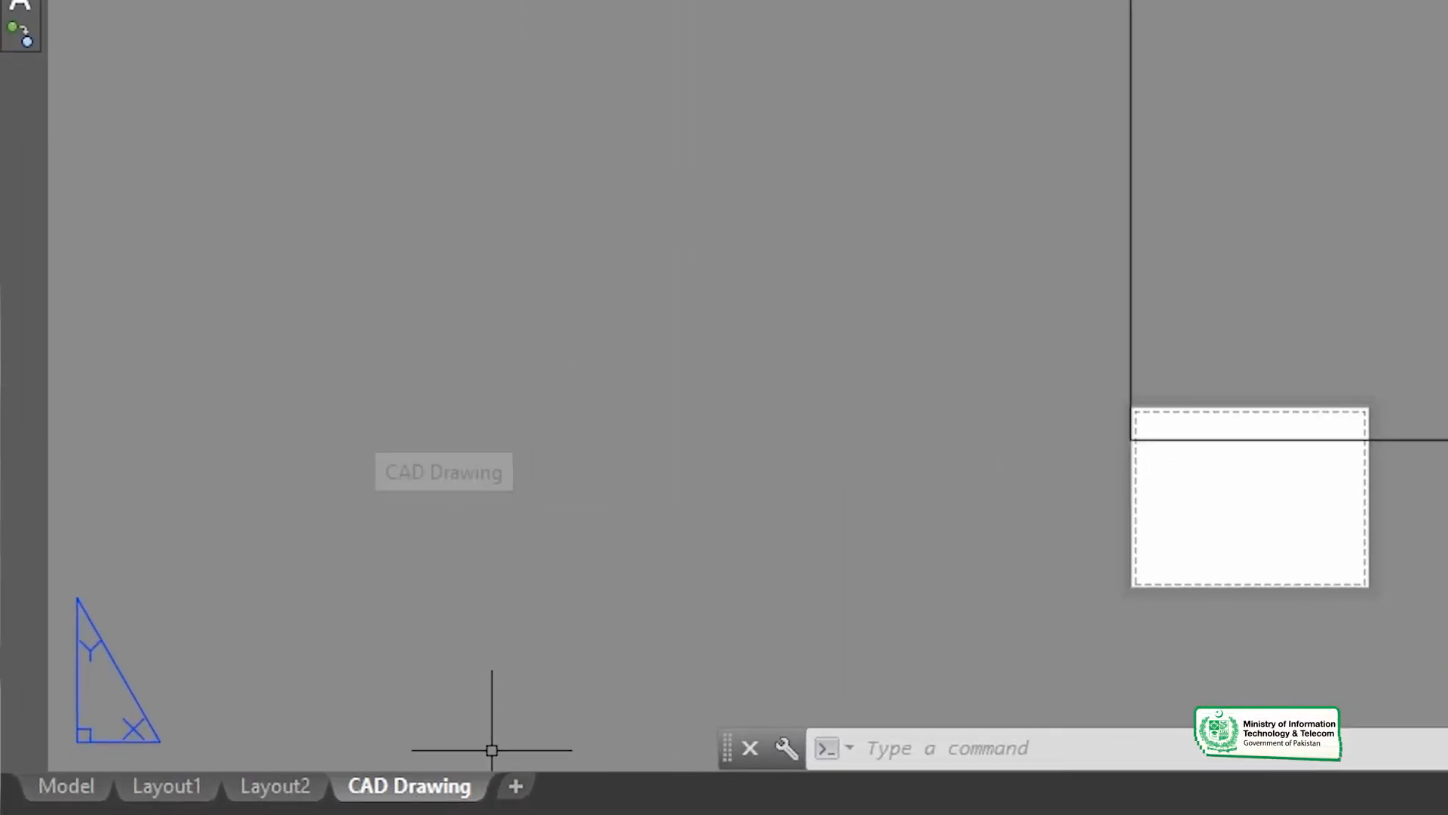
pyautogui.rightClick(407, 792)
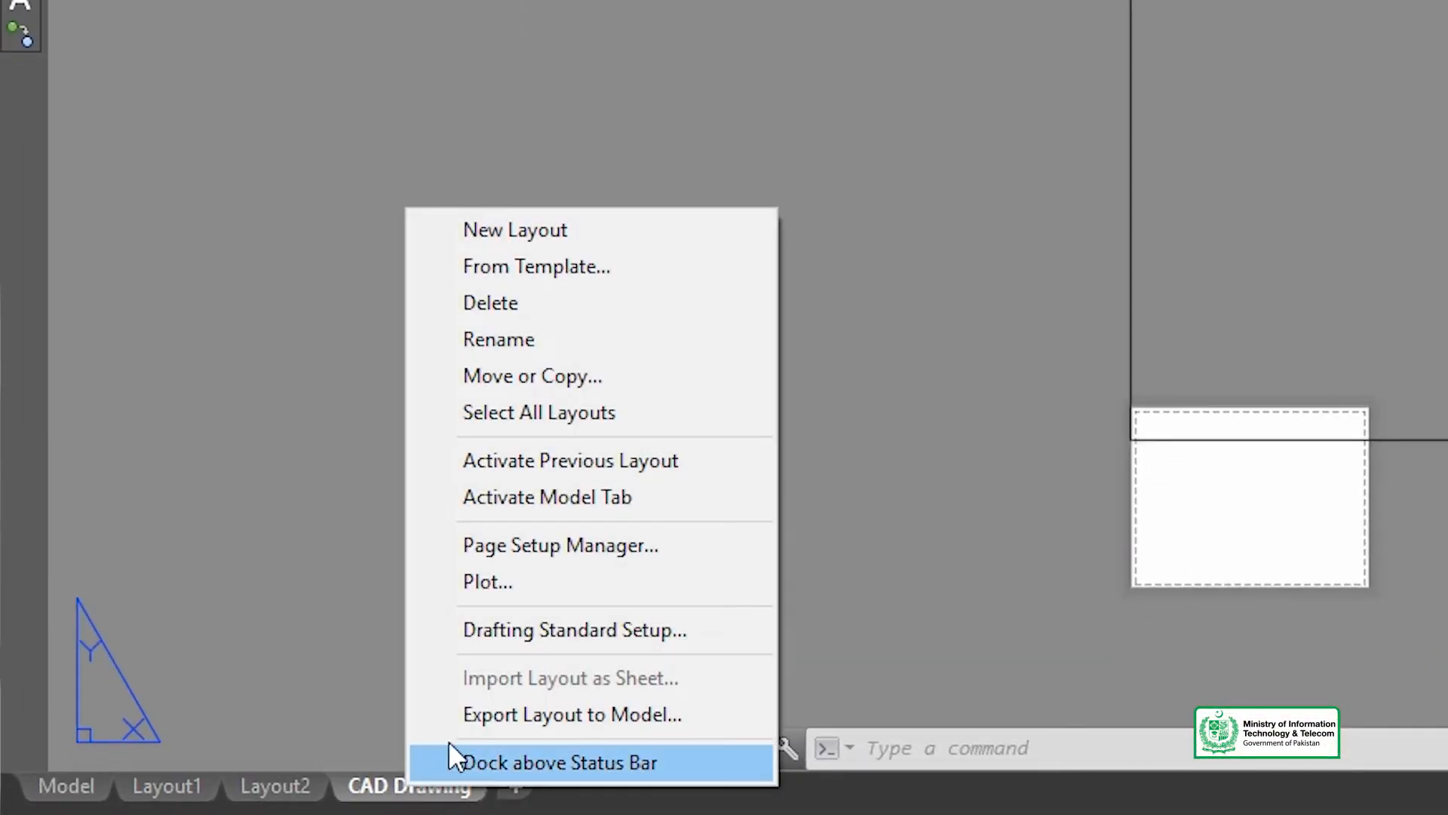
pyautogui.click(556, 550)
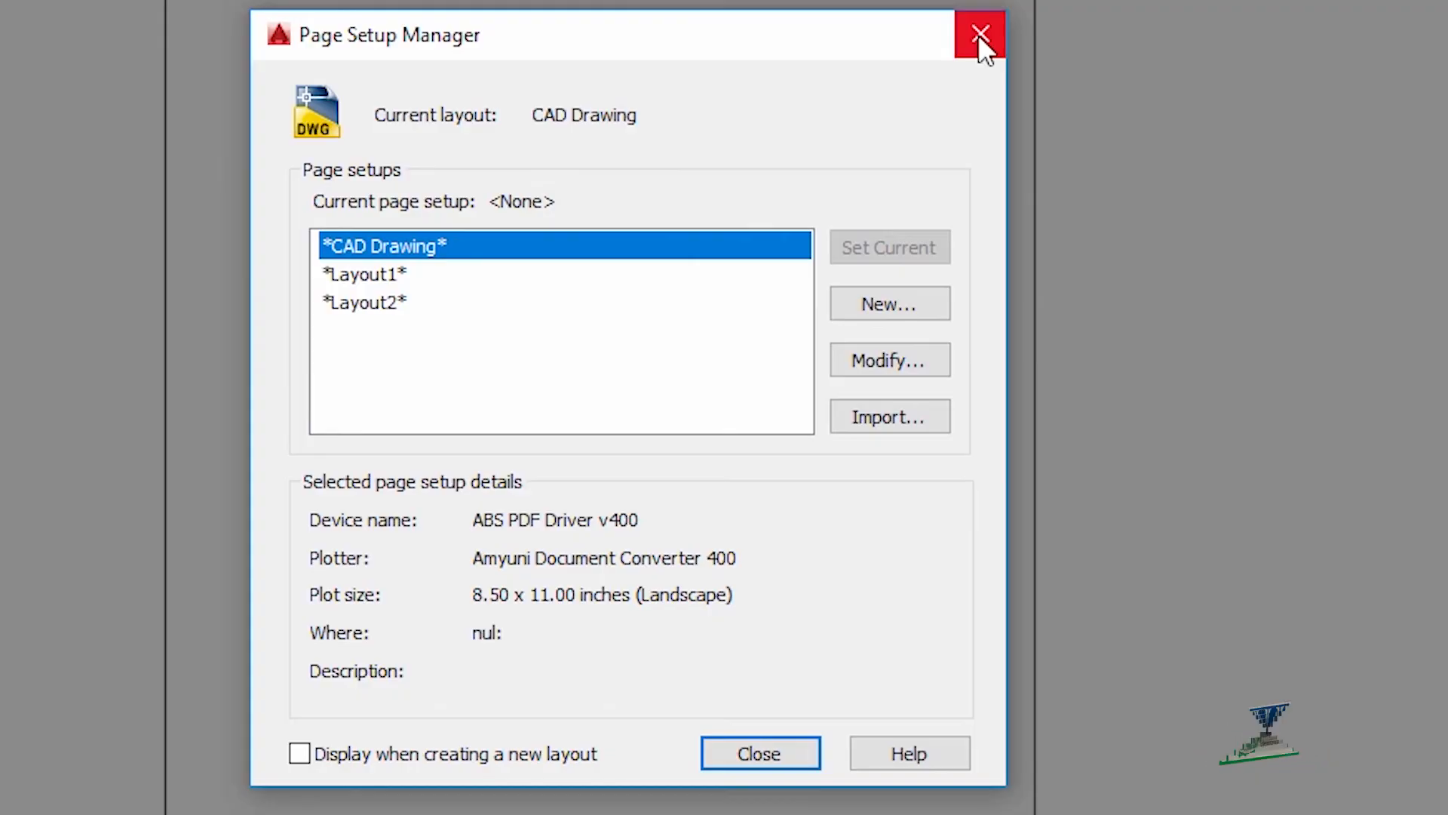
pyautogui.click(977, 36)
pyautogui.rightClick(423, 788)
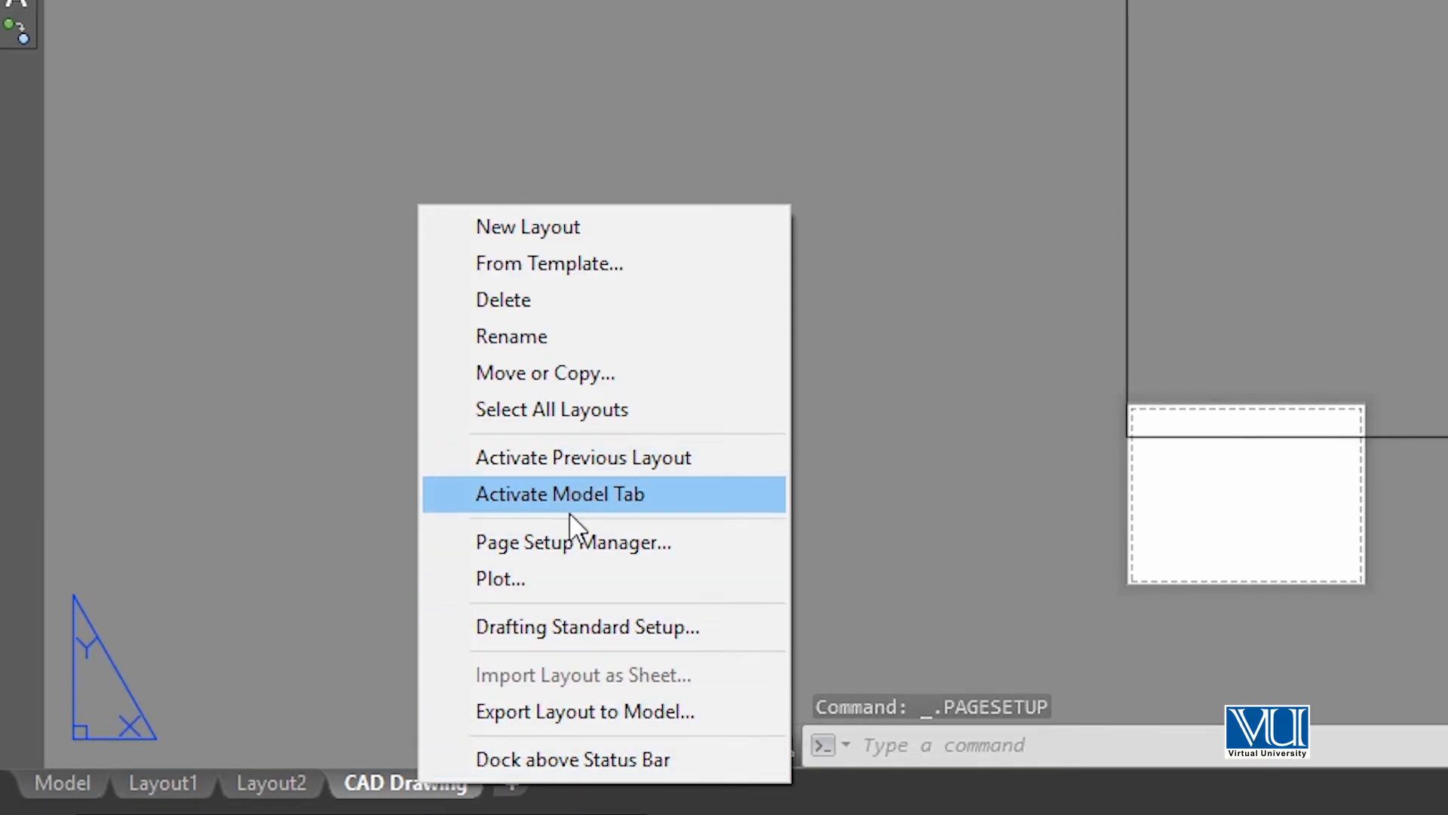
pyautogui.click(566, 549)
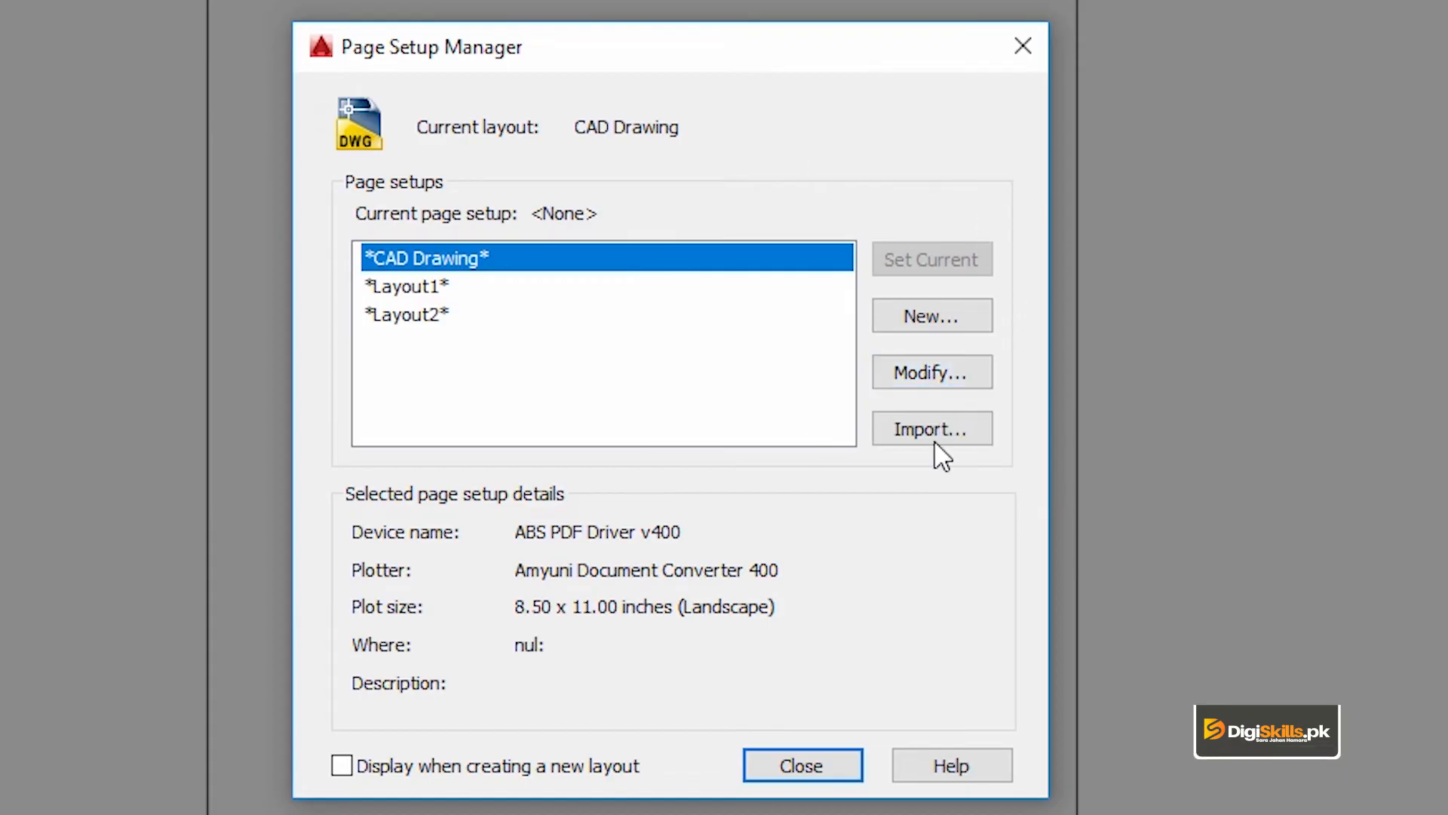
pyautogui.click(953, 392)
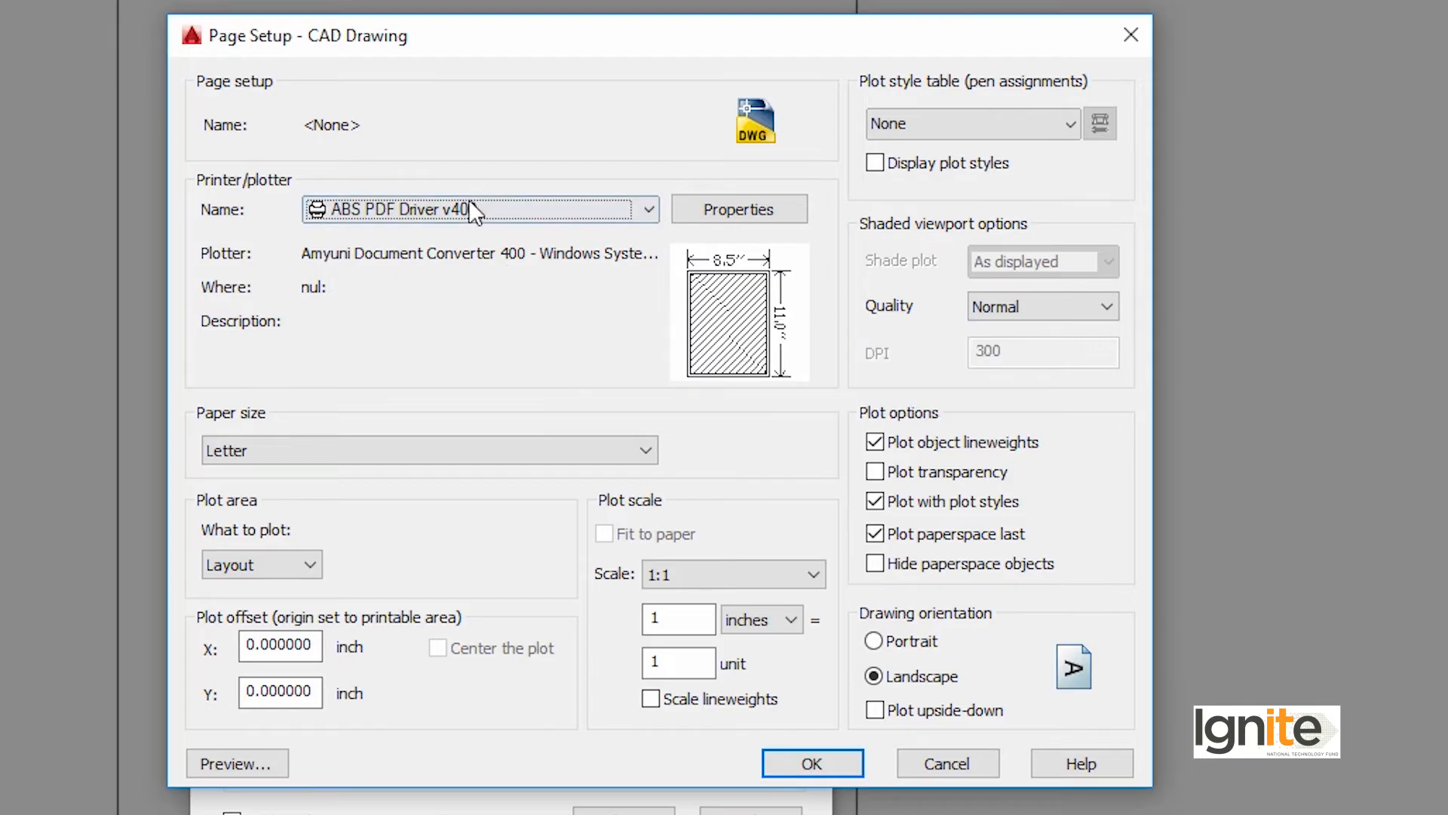
pyautogui.click(384, 211)
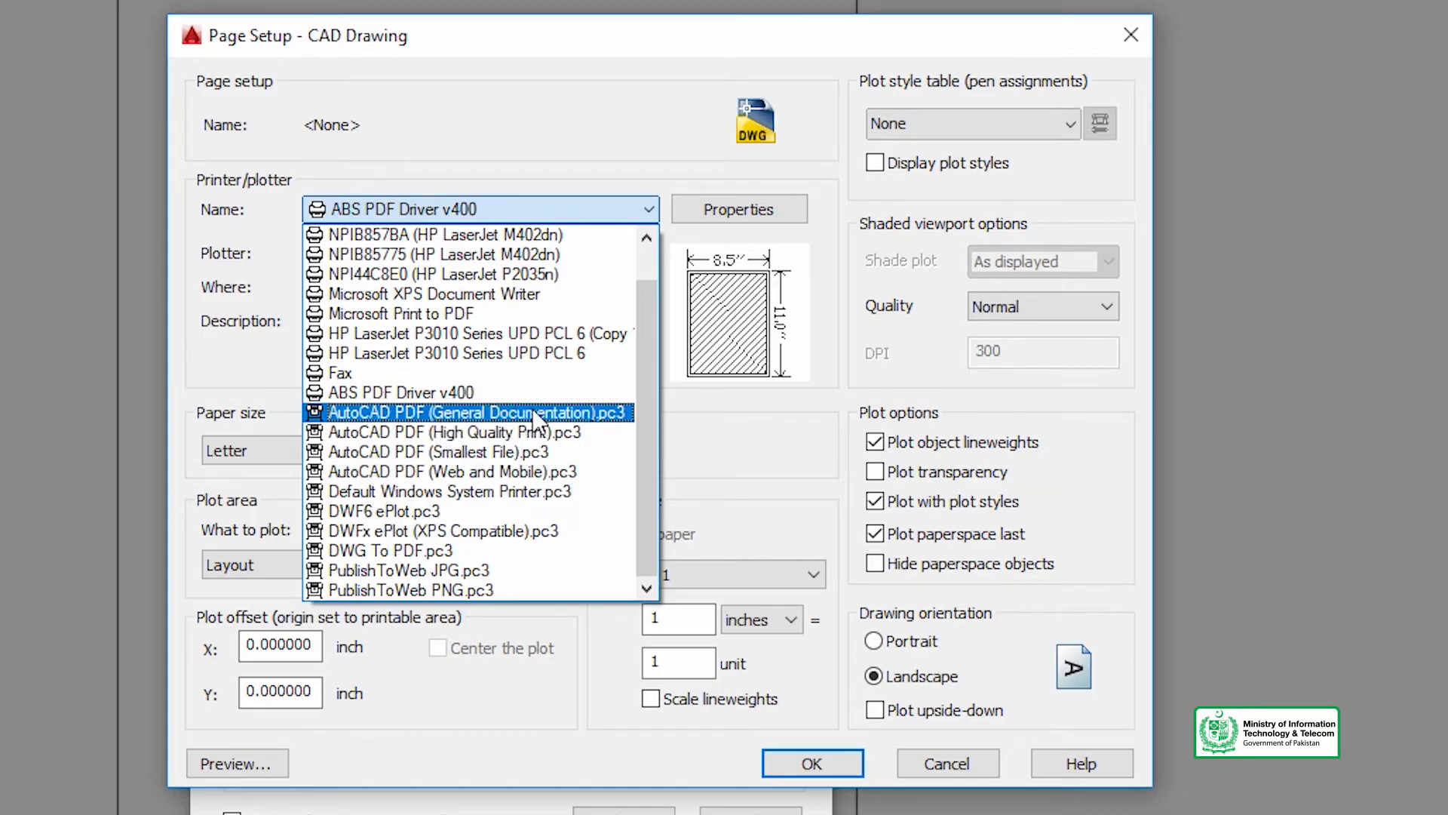
pyautogui.click(471, 414)
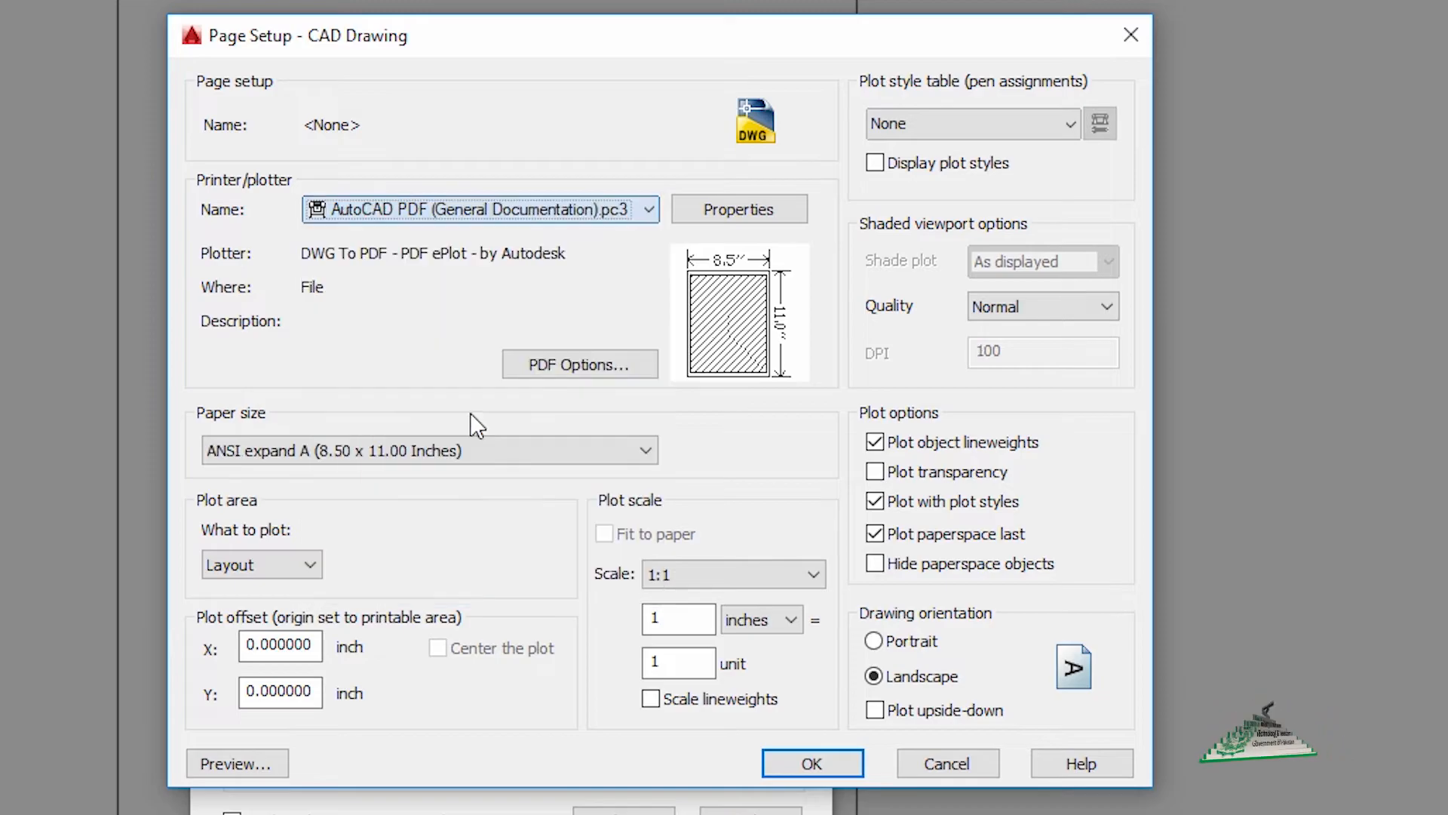
pyautogui.click(740, 219)
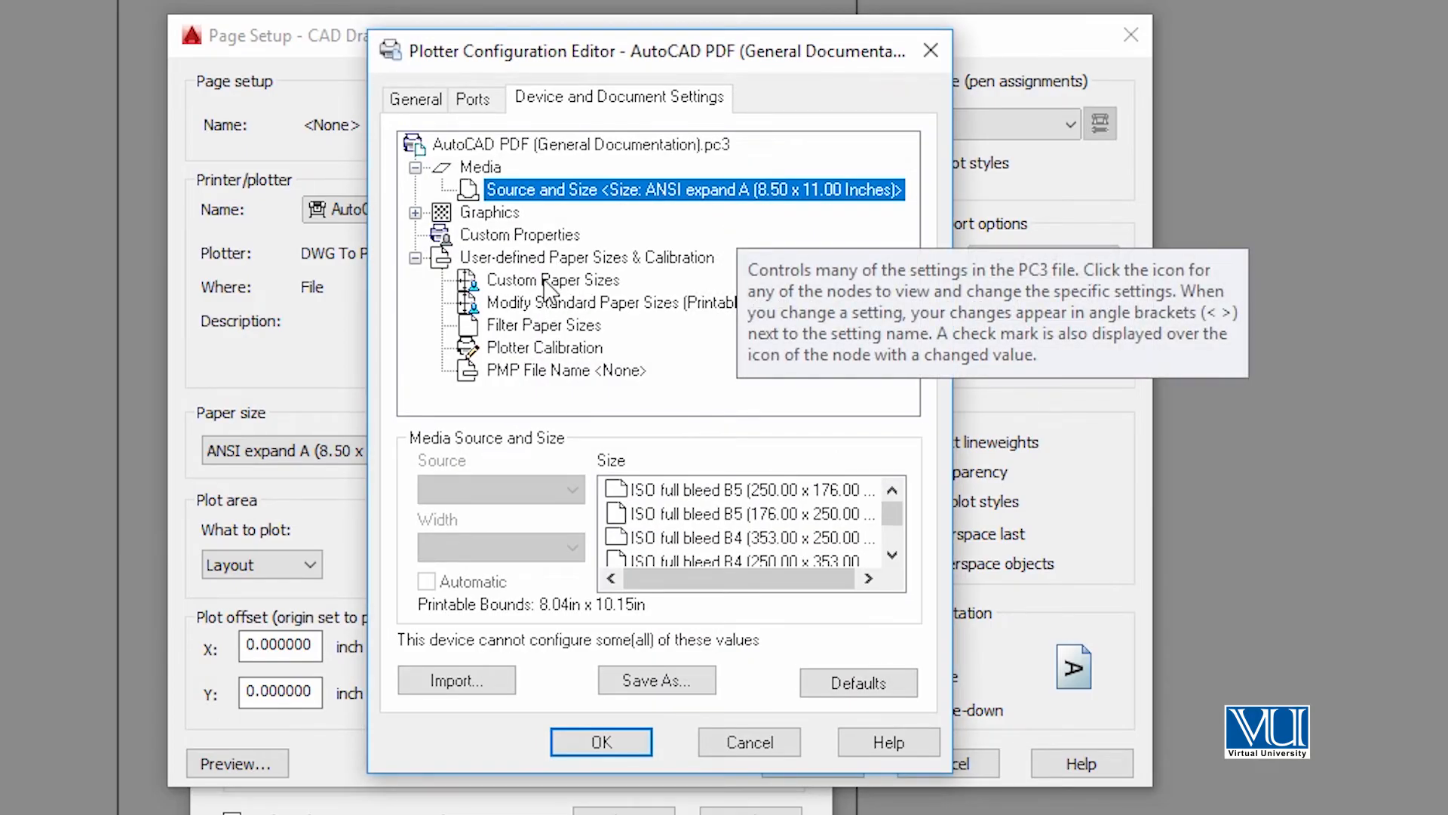
pyautogui.click(537, 236)
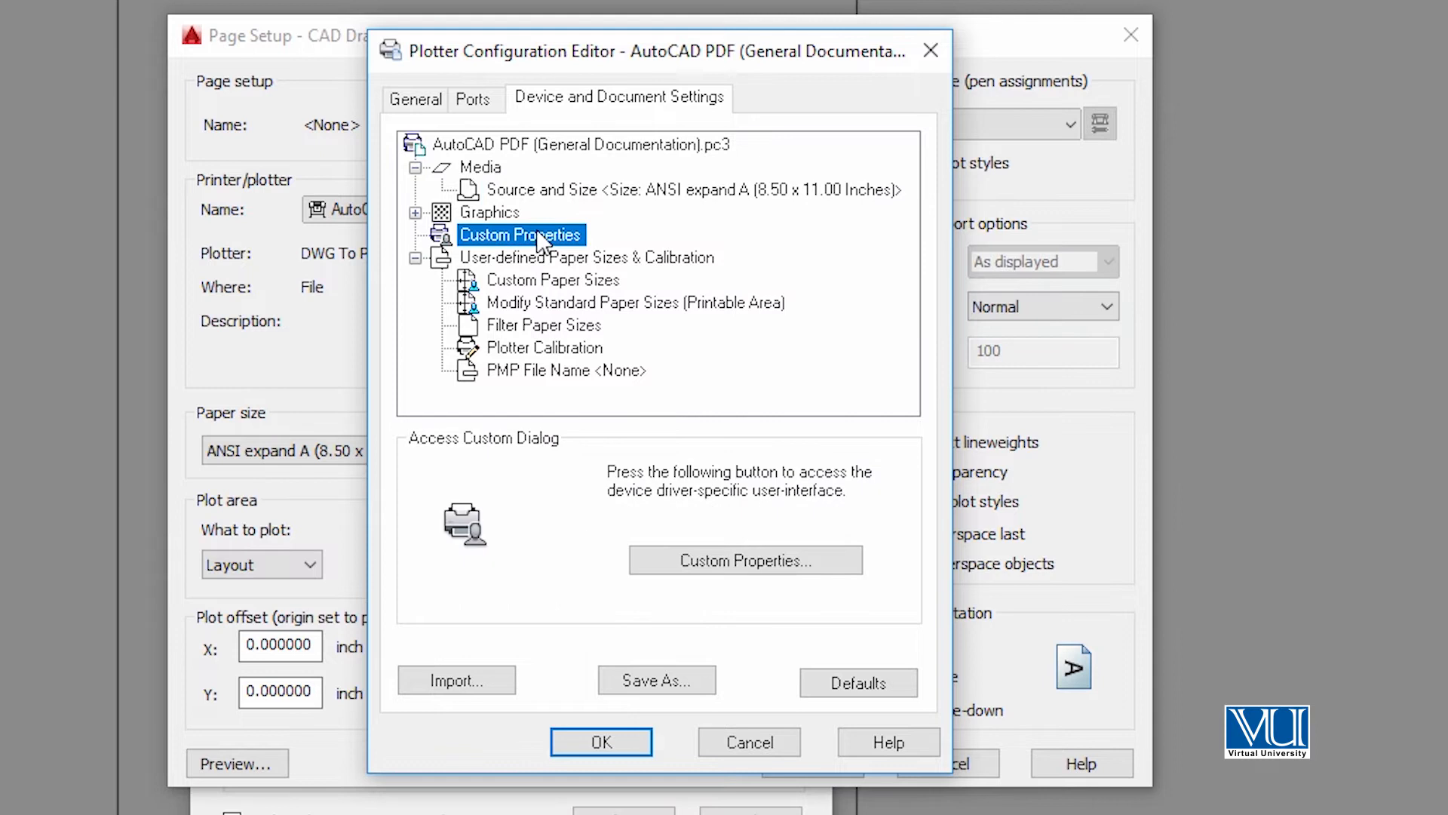
pyautogui.click(555, 280)
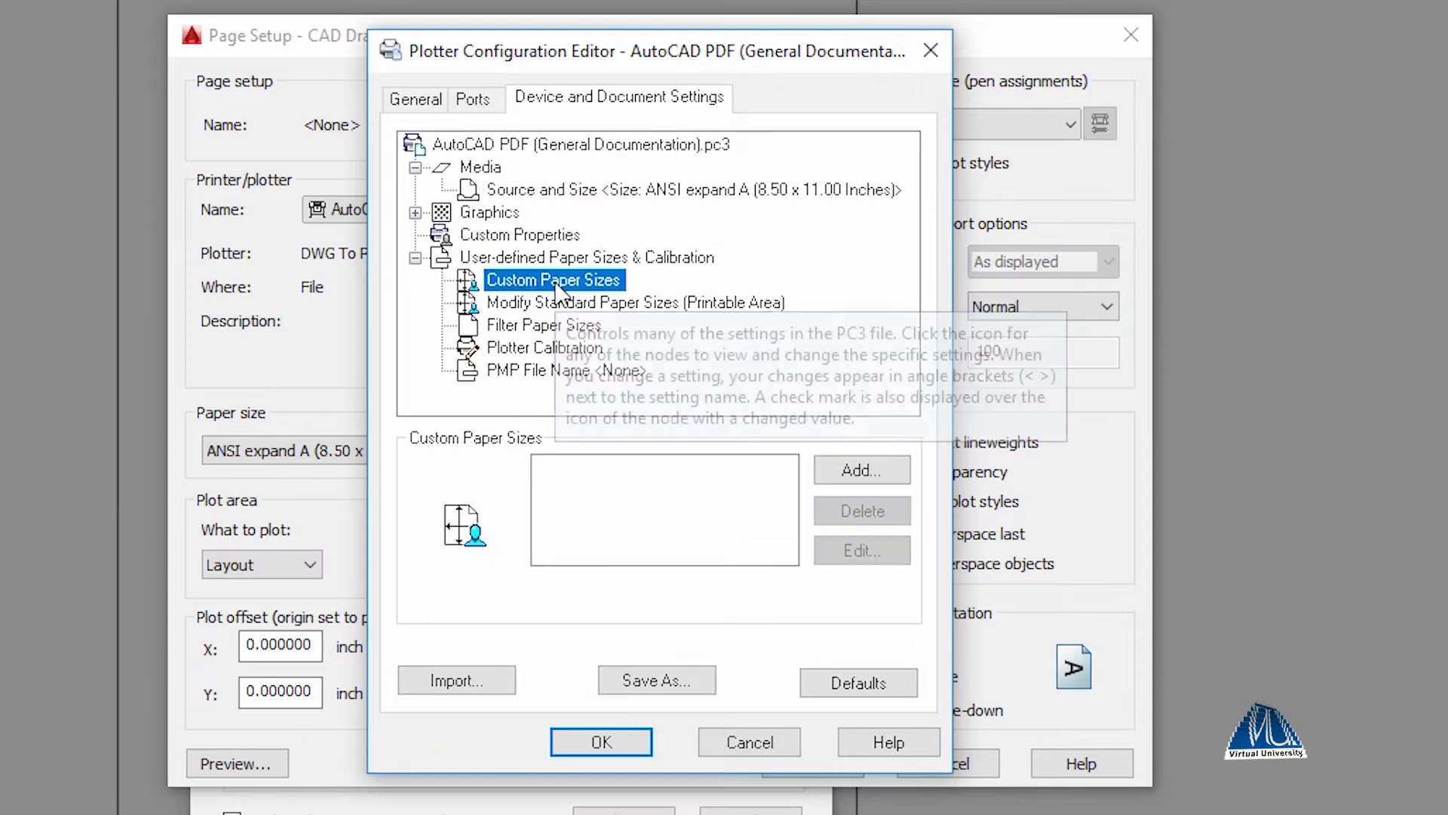
pyautogui.click(929, 52)
pyautogui.click(1129, 35)
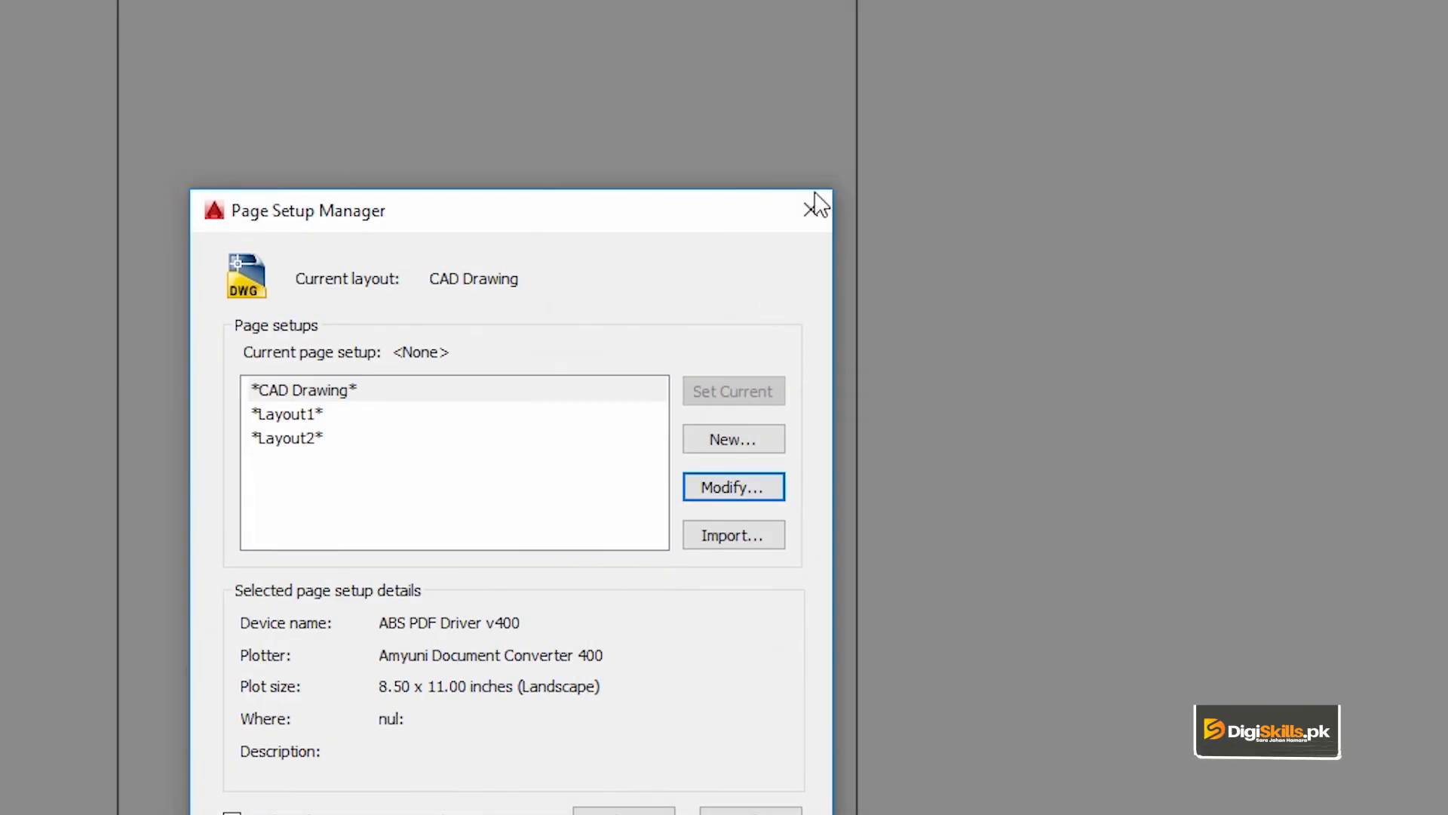
pyautogui.click(813, 207)
# Modify the CAD Drawing layout's page setup to use the AutoCAD PDF (General Documentation).pc3 plotter
pyautogui.rightClick(436, 802)
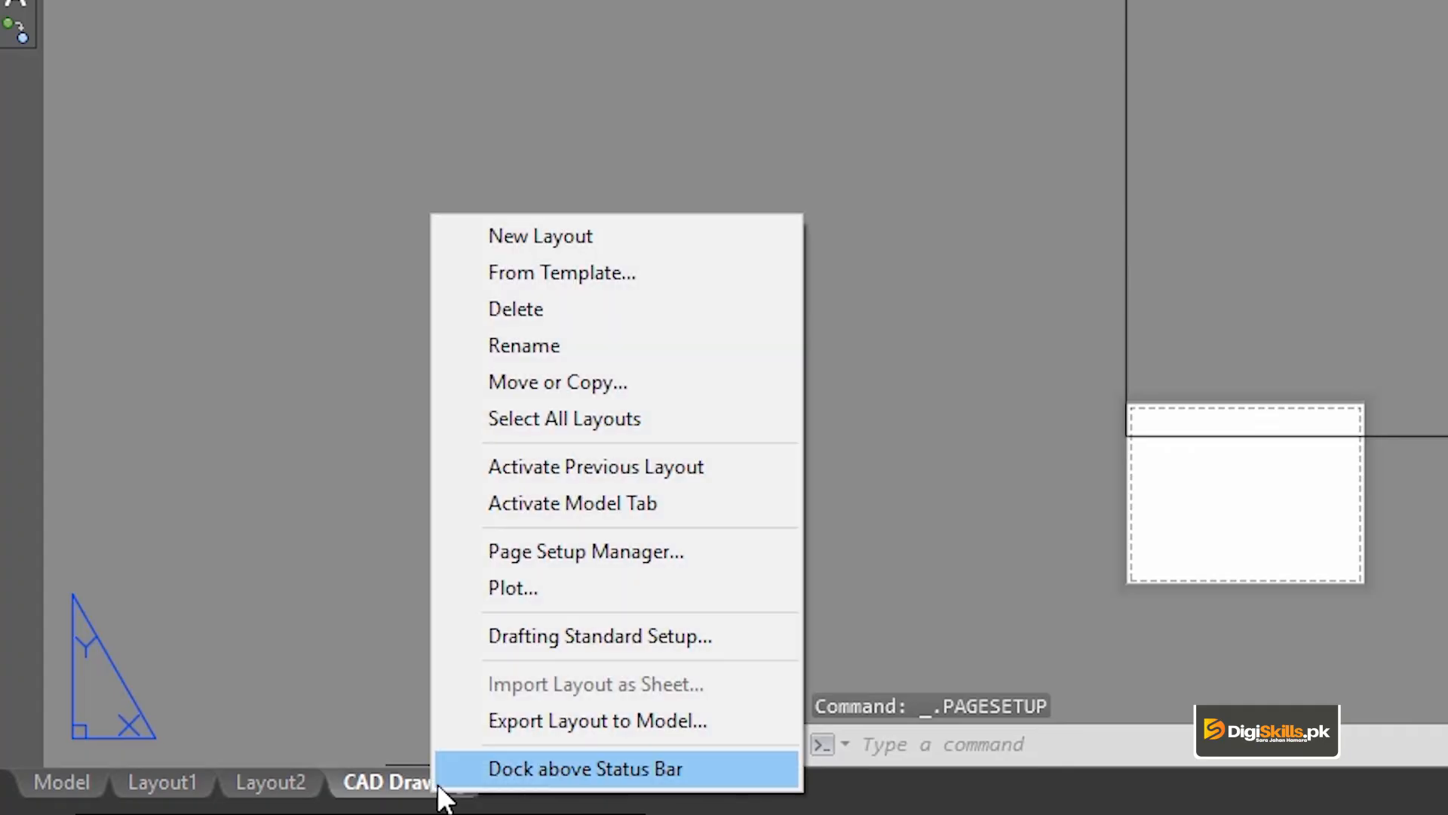
pyautogui.click(556, 576)
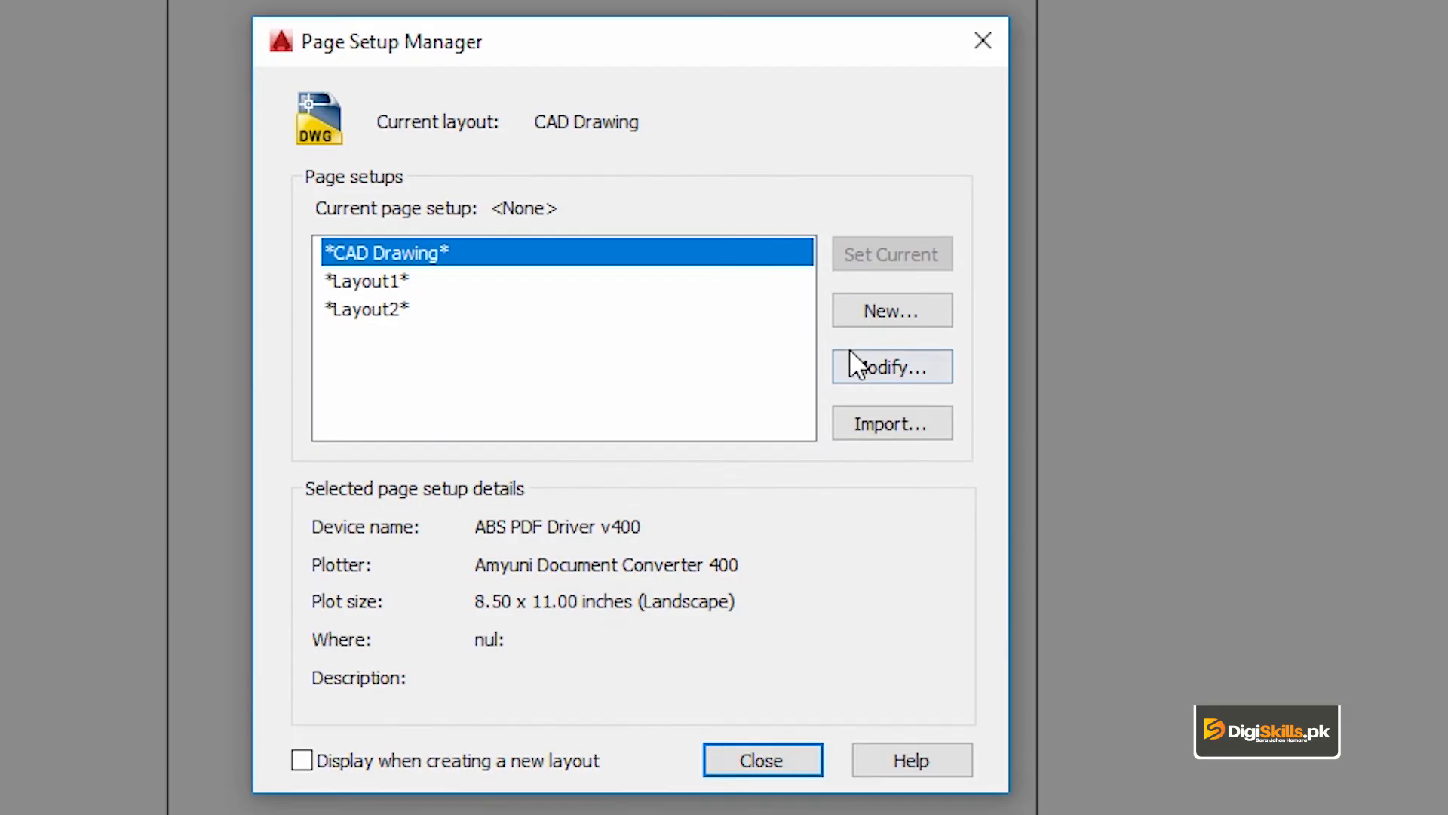
pyautogui.click(859, 364)
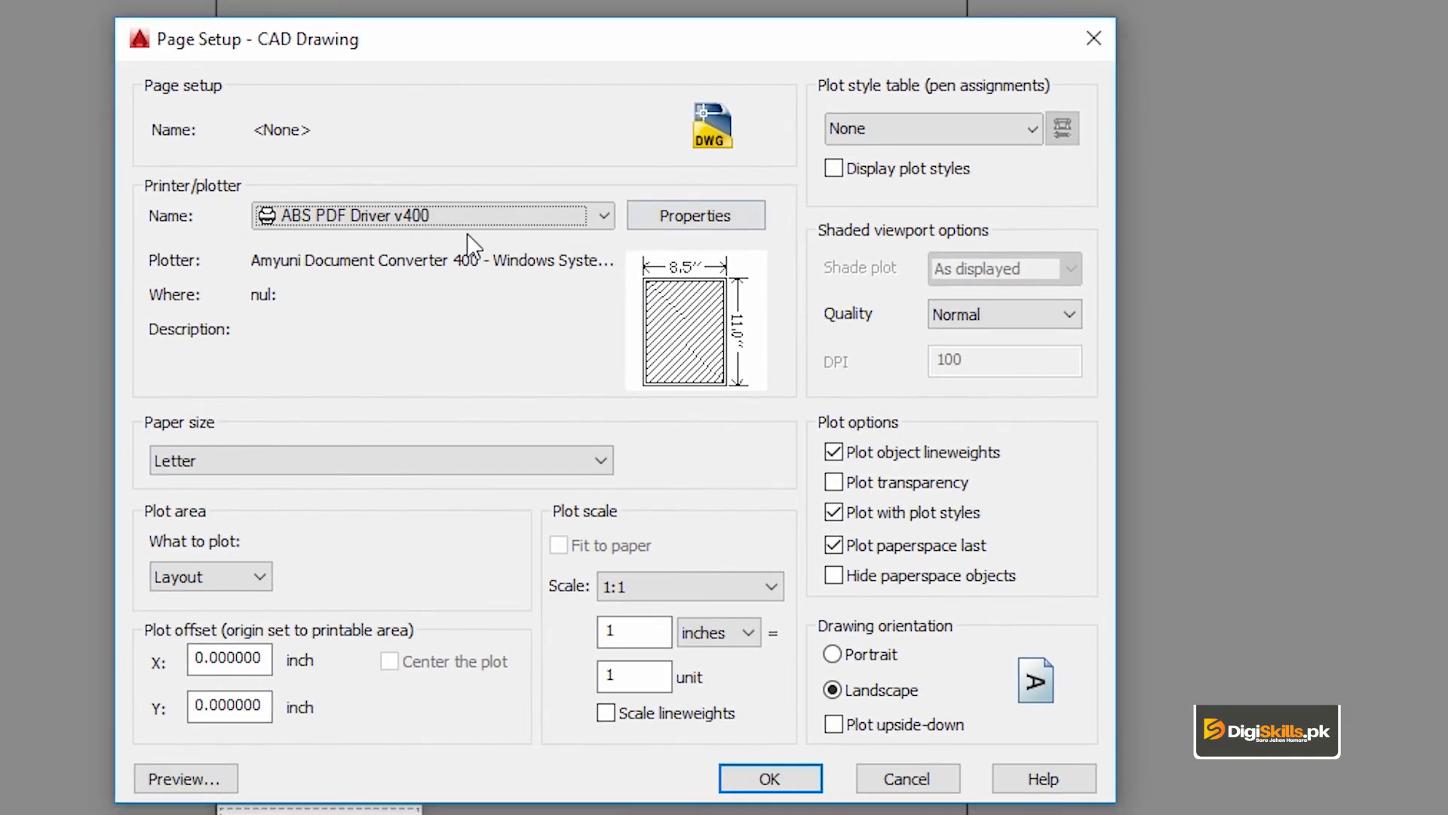
pyautogui.click(414, 216)
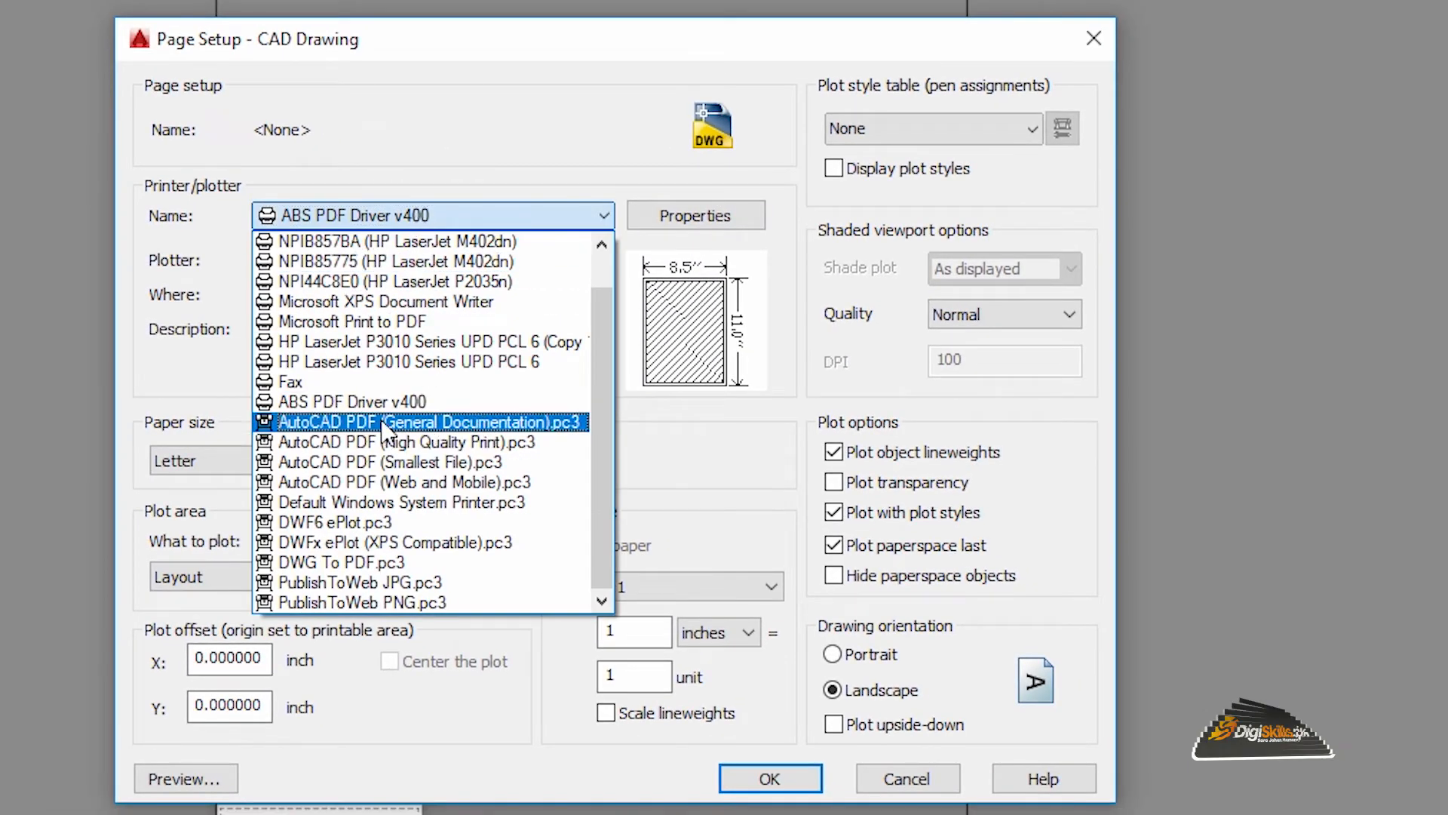
pyautogui.click(483, 422)
pyautogui.click(696, 216)
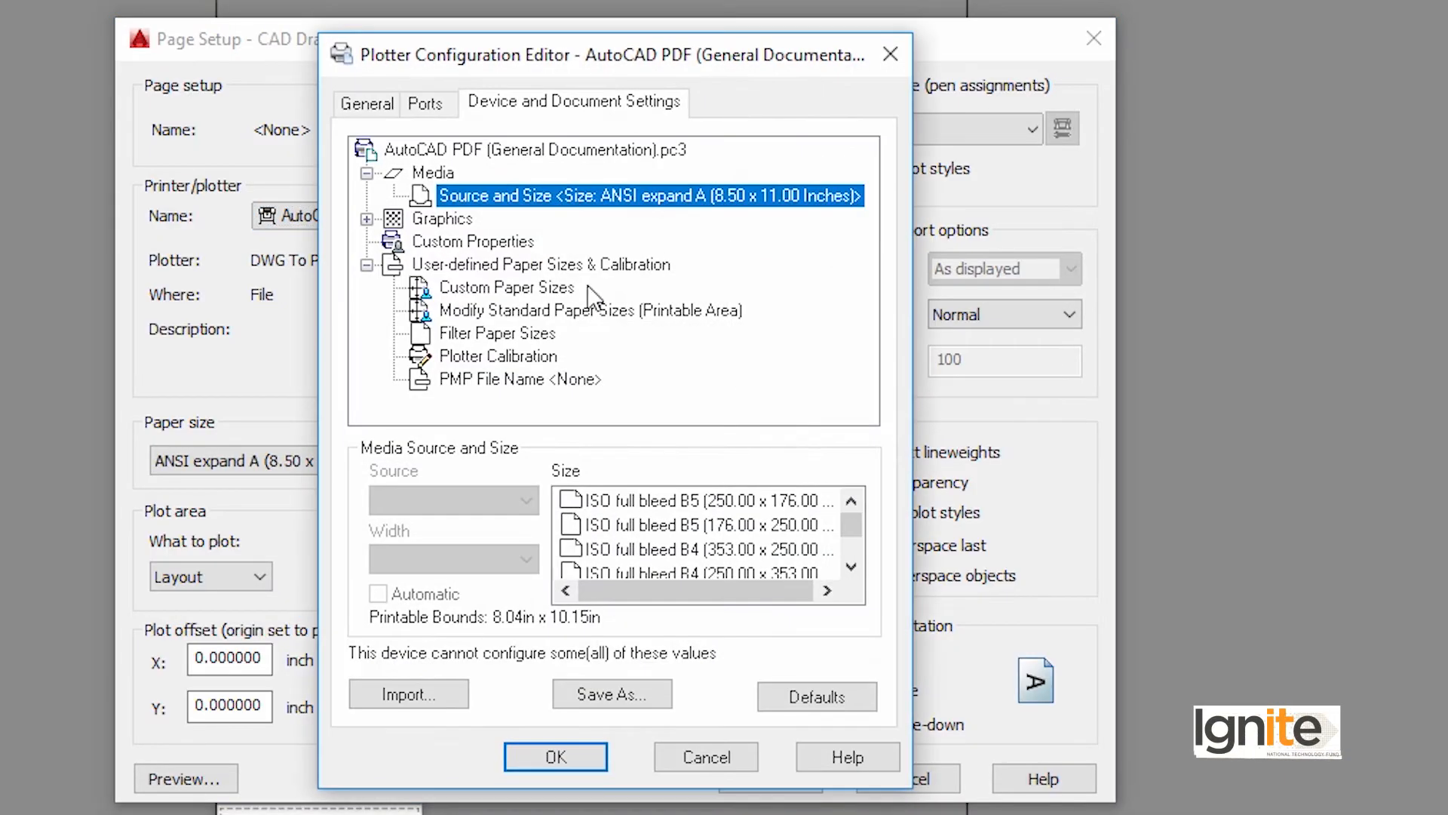
pyautogui.click(519, 292)
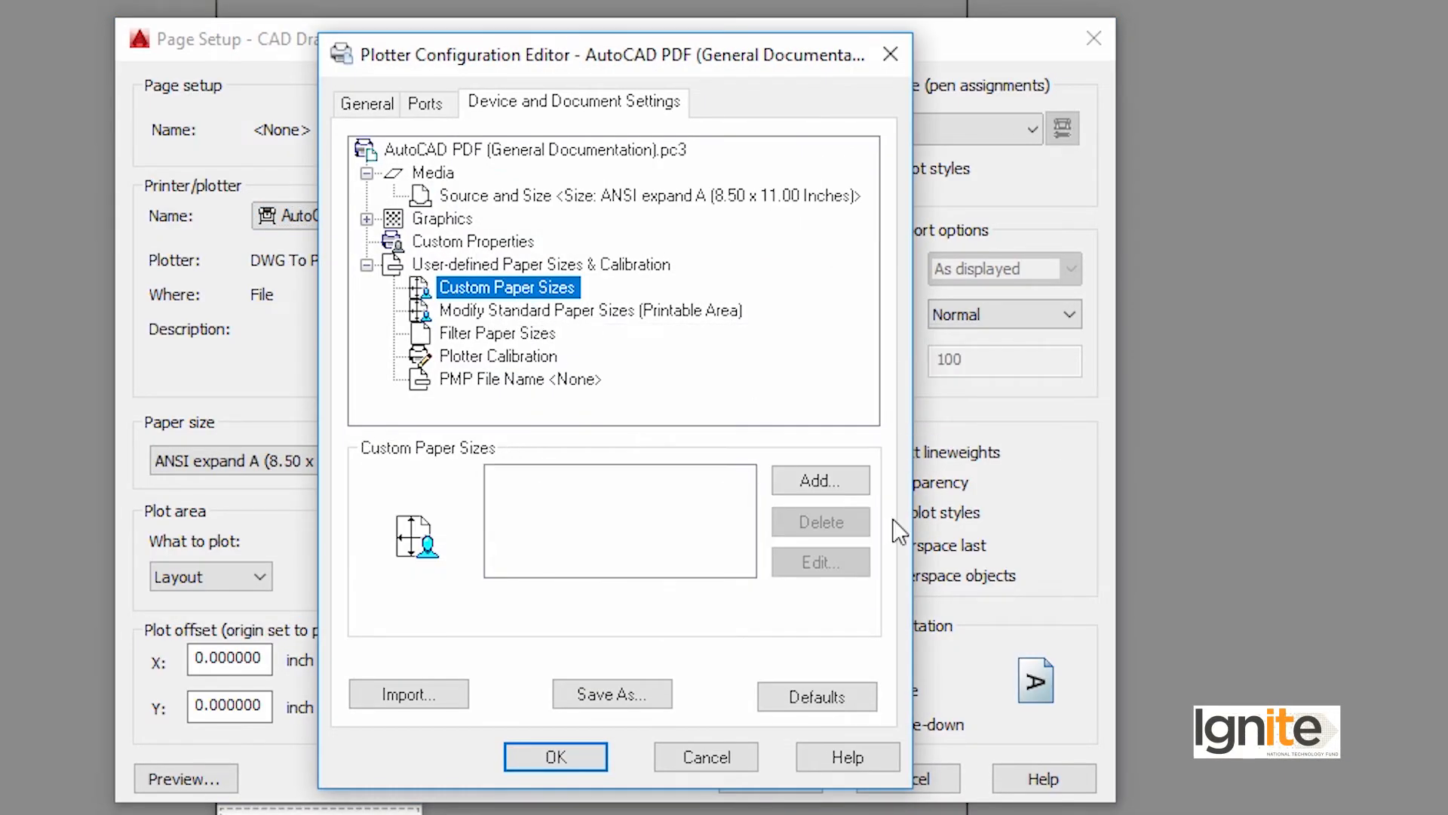
pyautogui.click(817, 482)
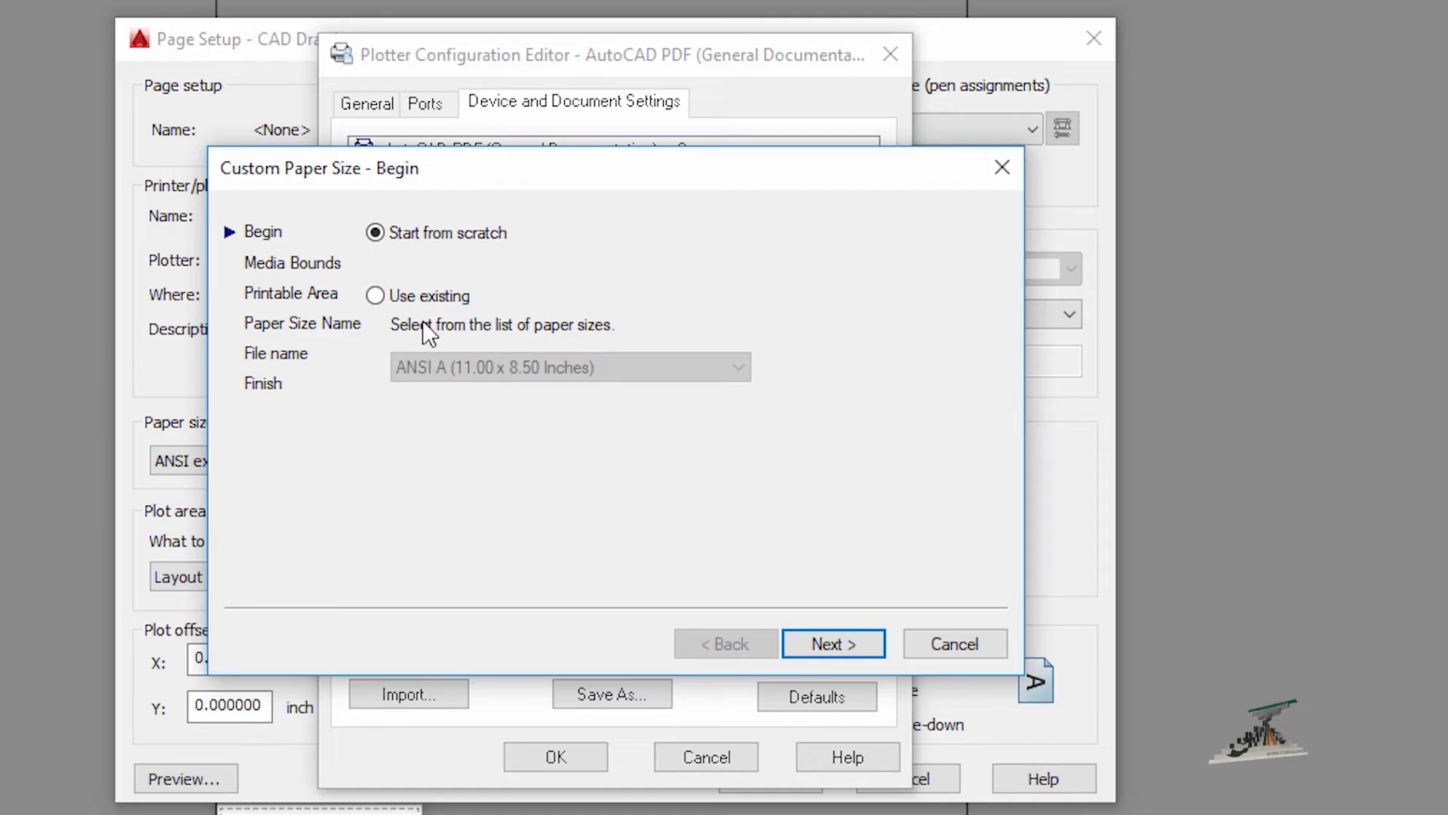
pyautogui.click(1006, 169)
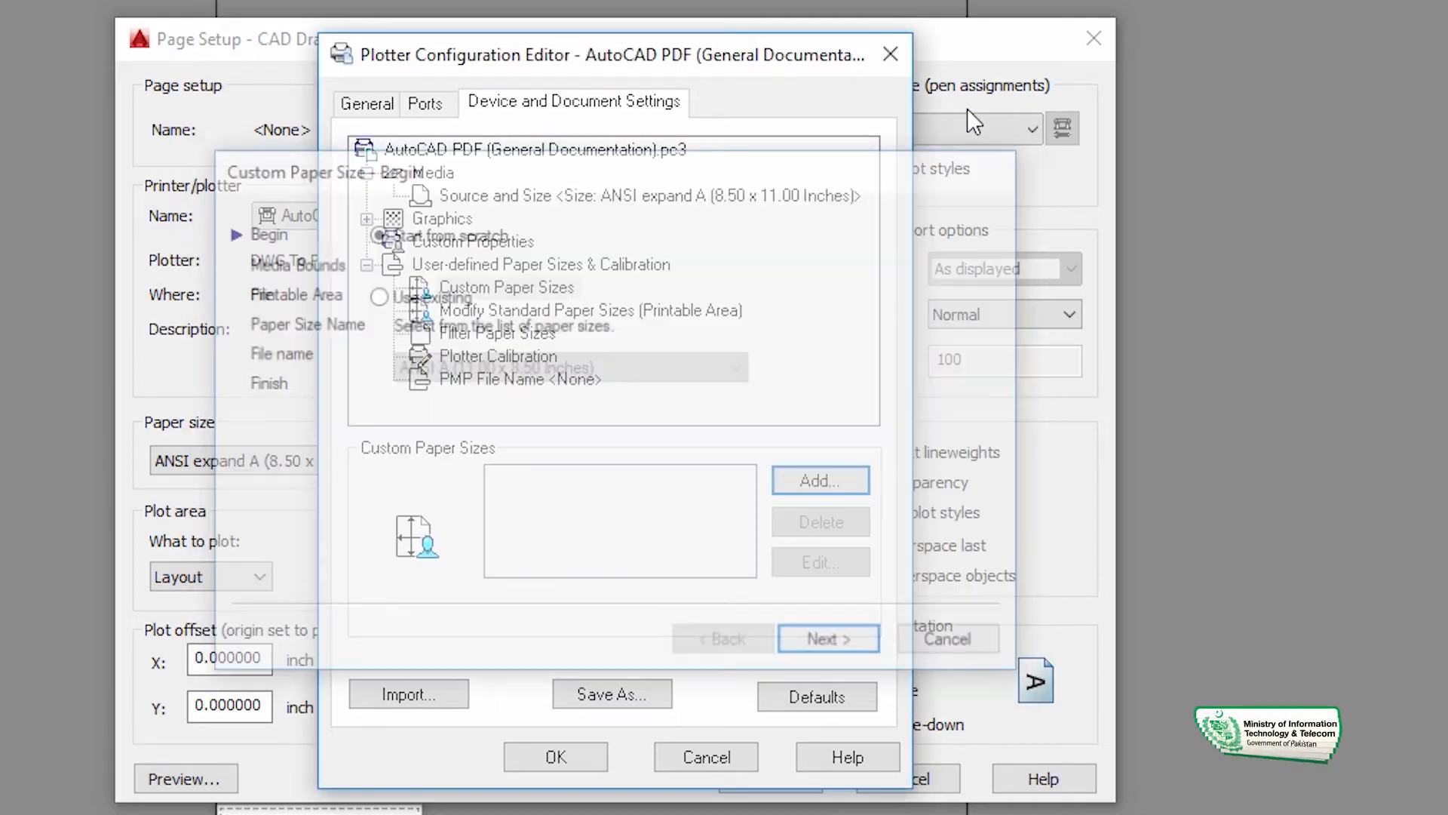
pyautogui.click(883, 54)
pyautogui.click(404, 457)
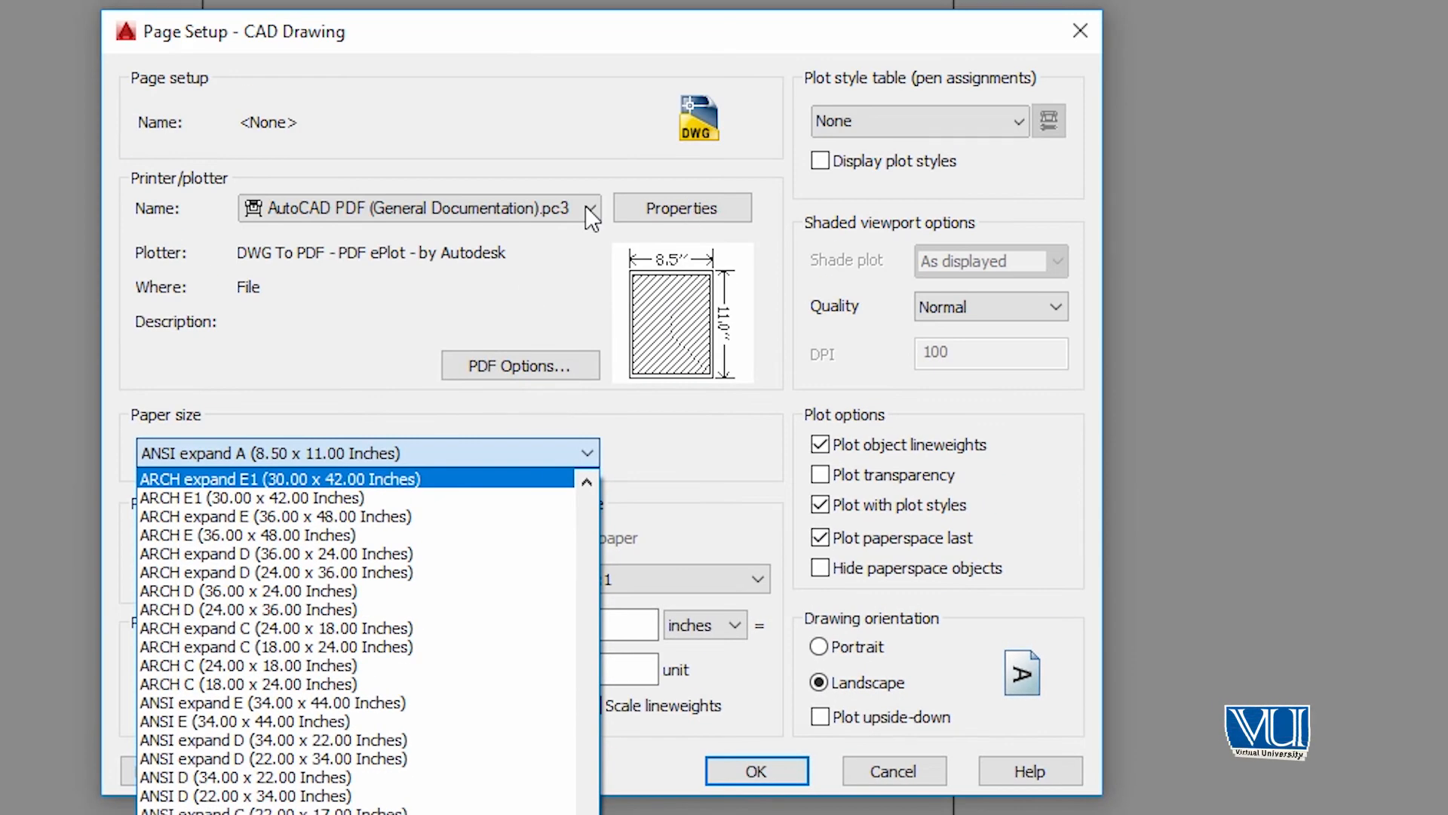
pyautogui.click(682, 207)
# Start a custom paper size from scratch in the plotter's properties, with a width of 40 and a height of 60 inches
pyautogui.click(682, 207)
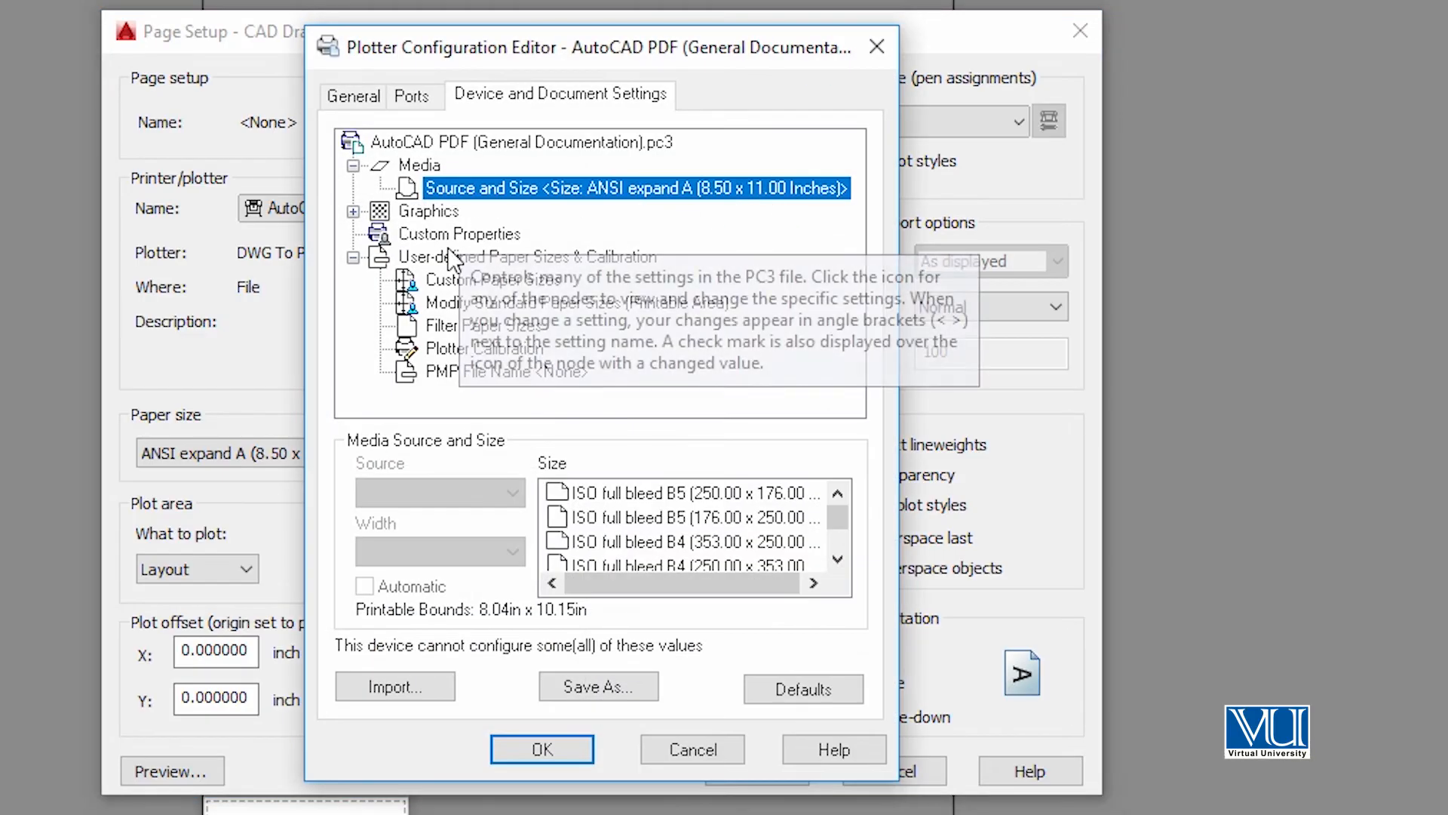
pyautogui.click(441, 280)
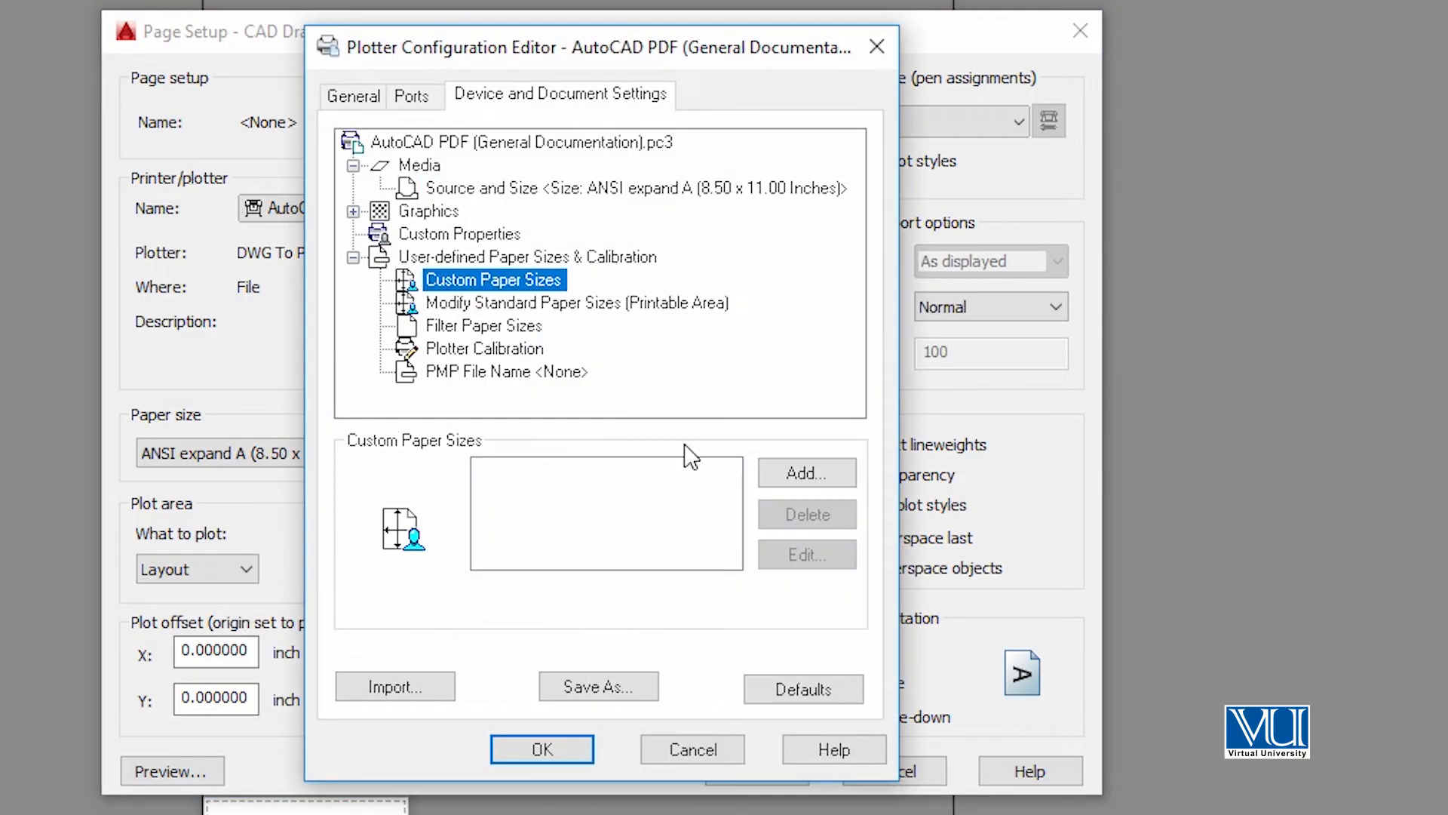
pyautogui.click(789, 481)
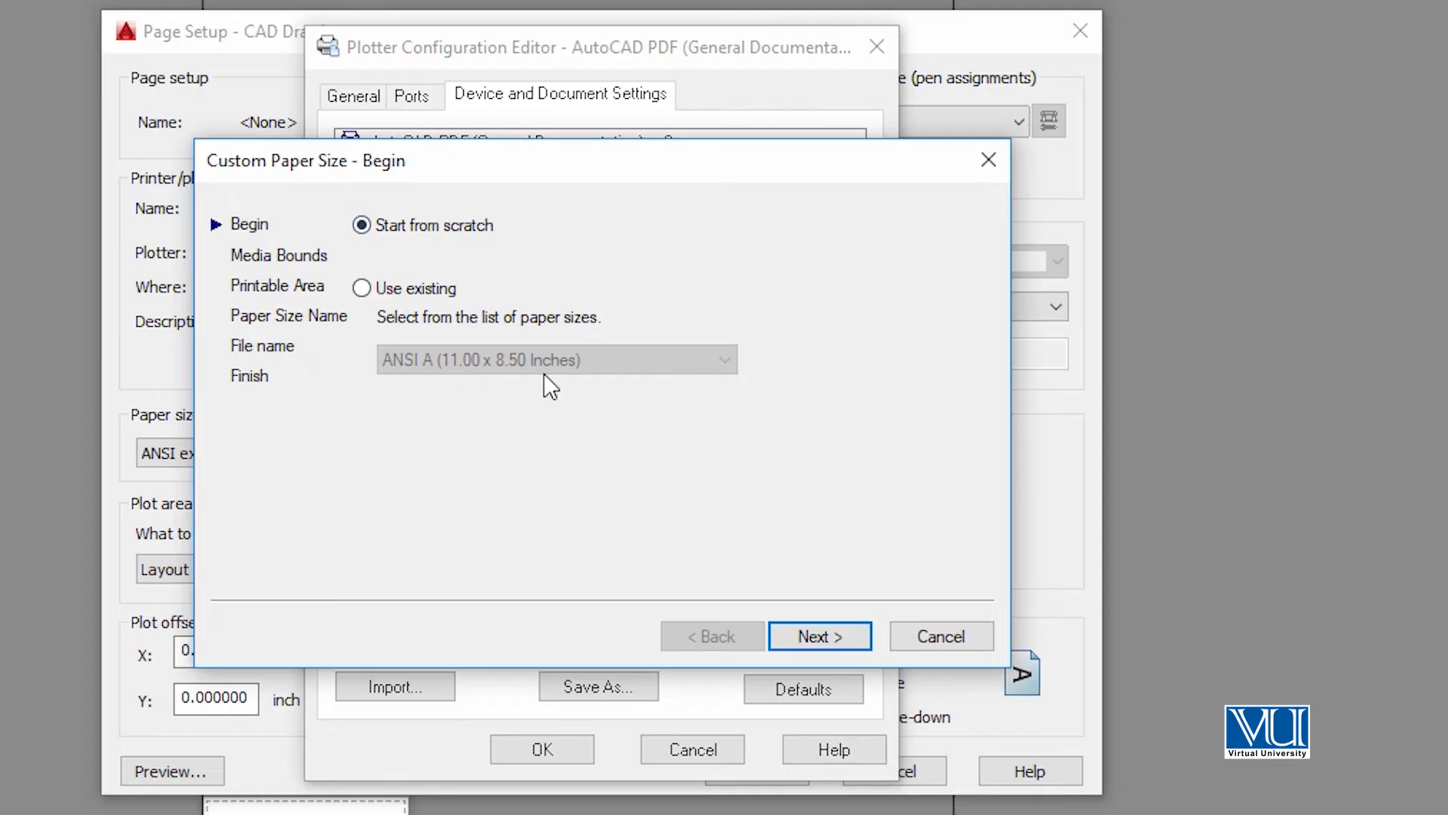
pyautogui.click(818, 635)
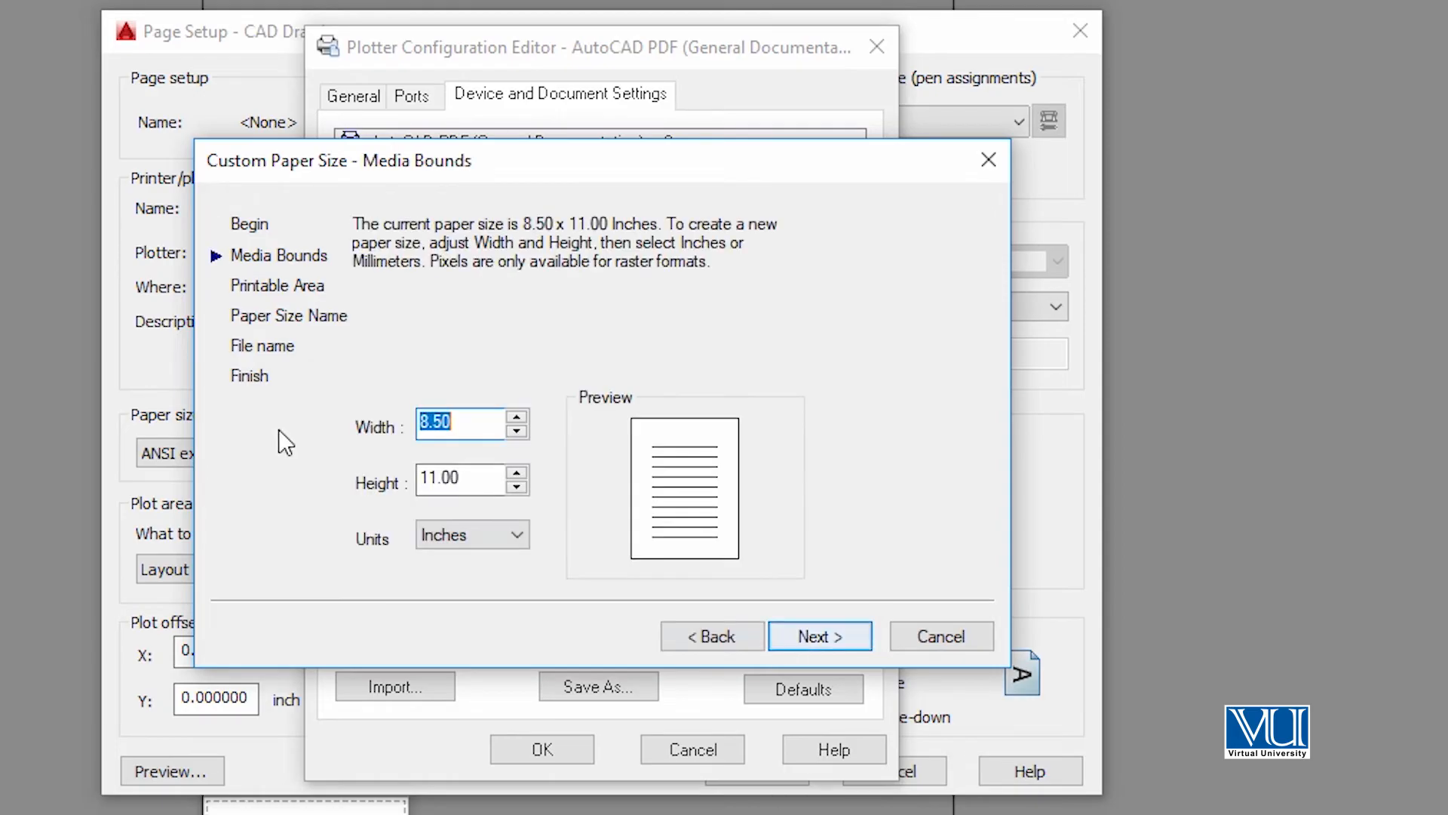
pyautogui.write('40')
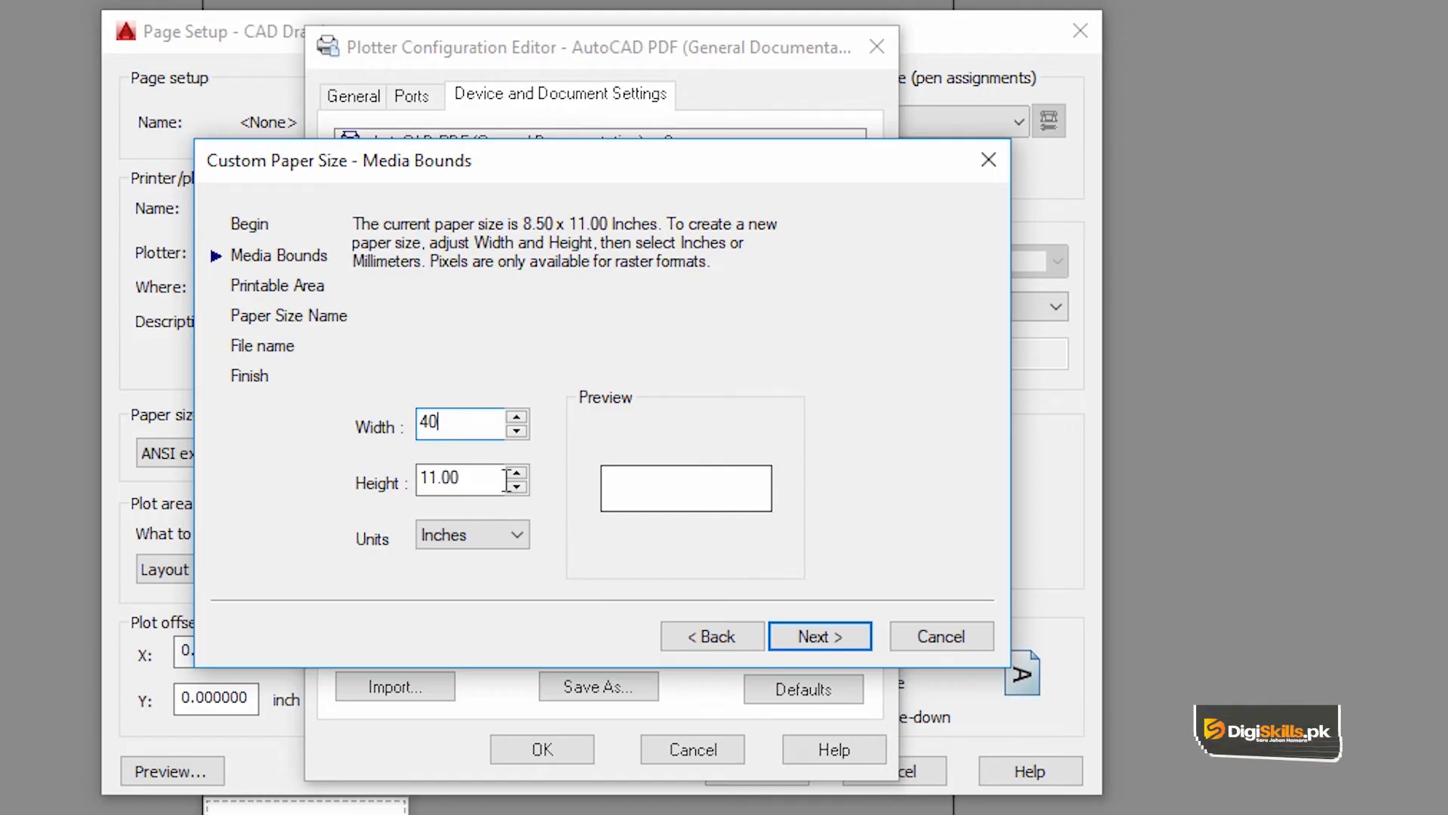
pyautogui.press('Tab')
pyautogui.write('60')
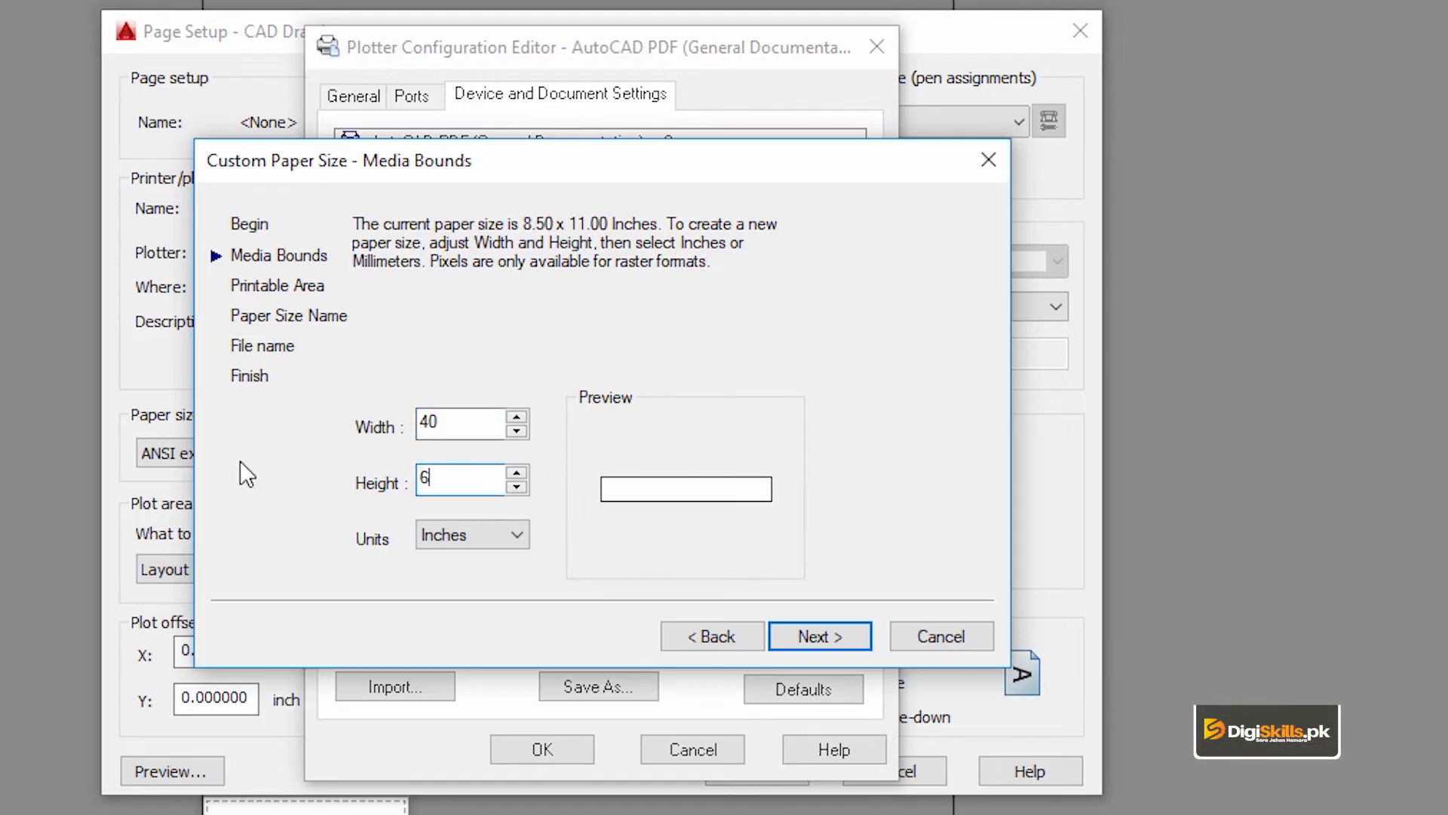
pyautogui.click(785, 635)
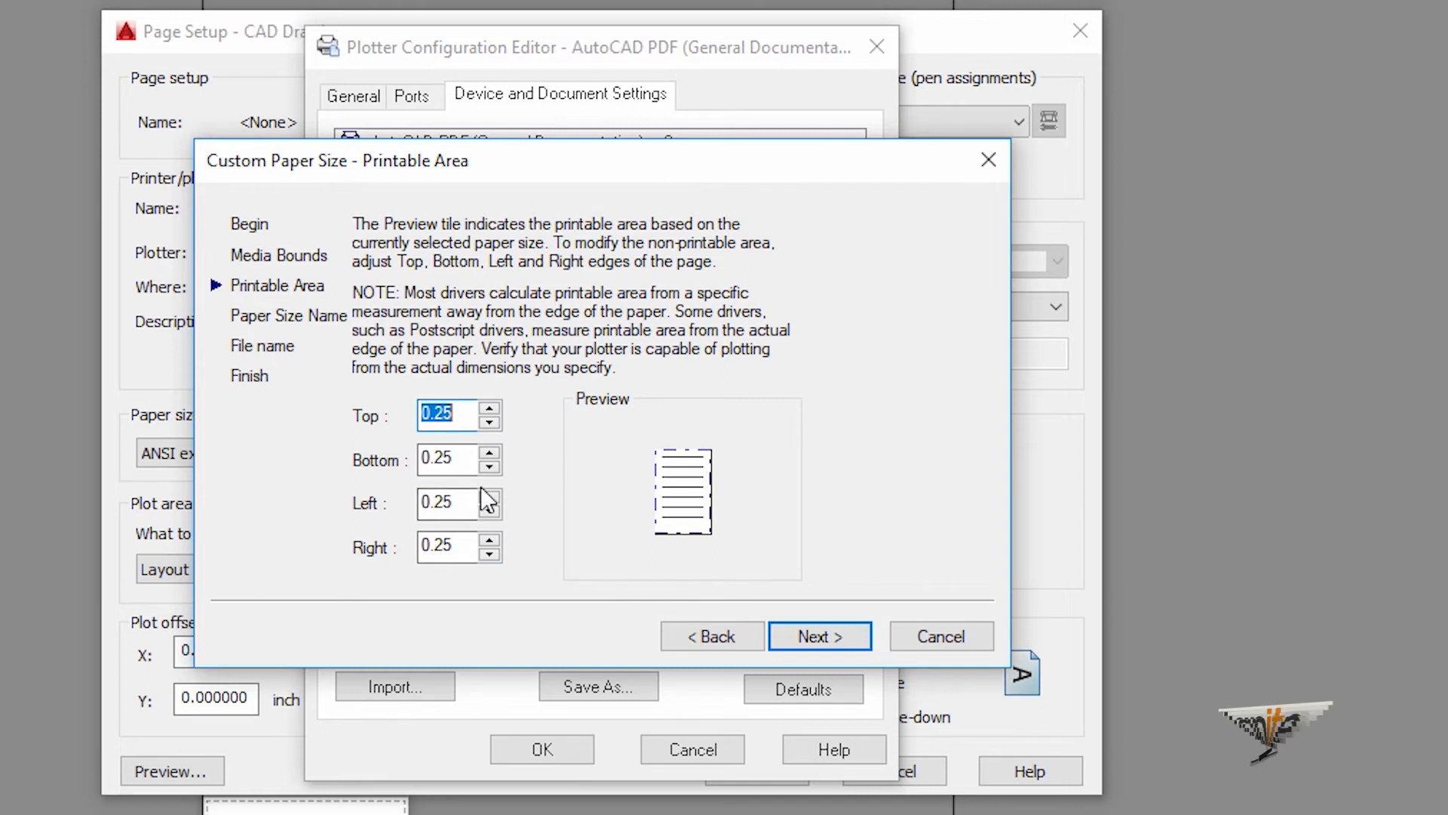
# Finish the custom paper size with the default margins, paper size name and file name, and save the changes to the printer configuration file
pyautogui.click(828, 643)
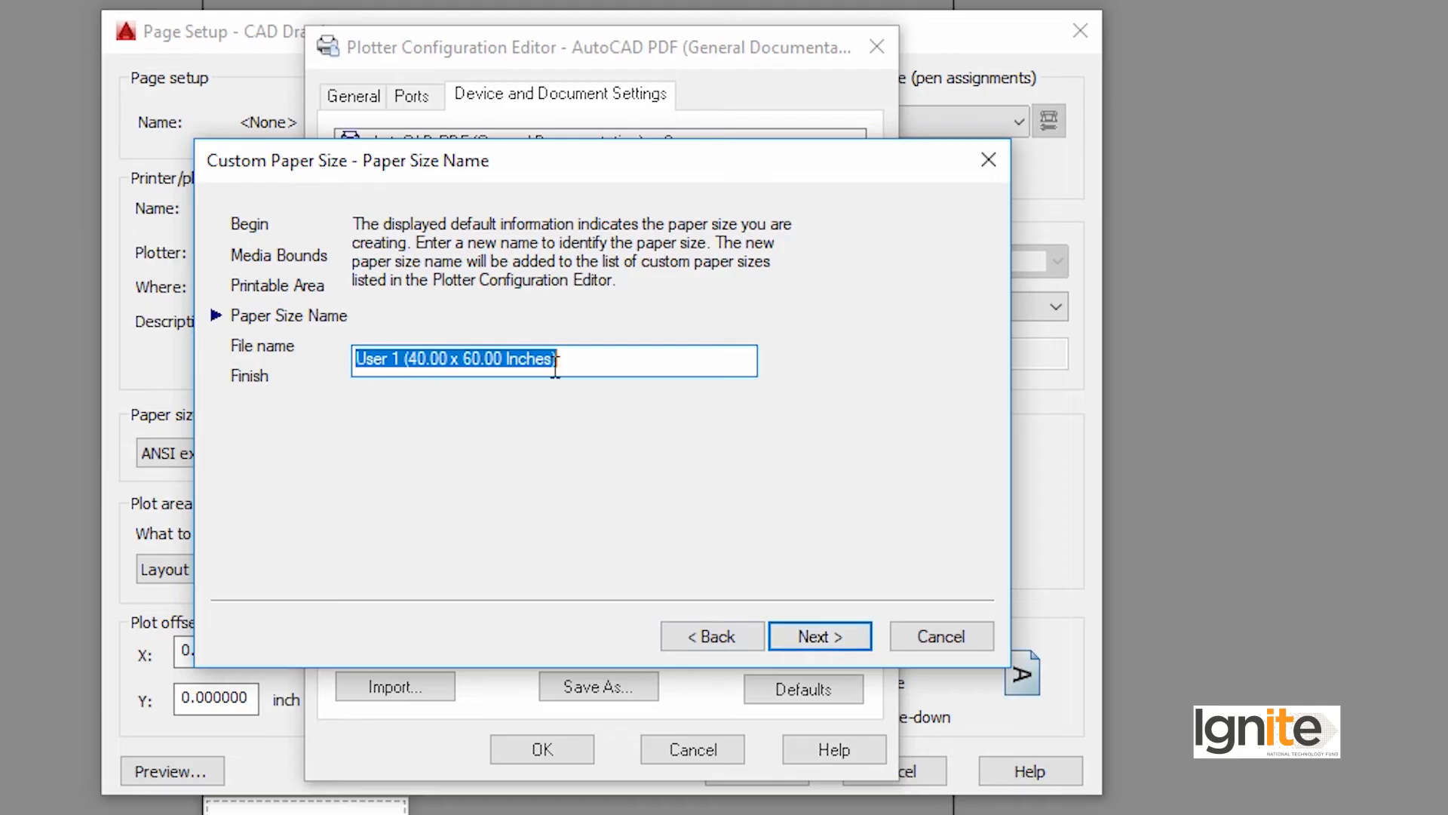
pyautogui.click(797, 634)
pyautogui.click(826, 638)
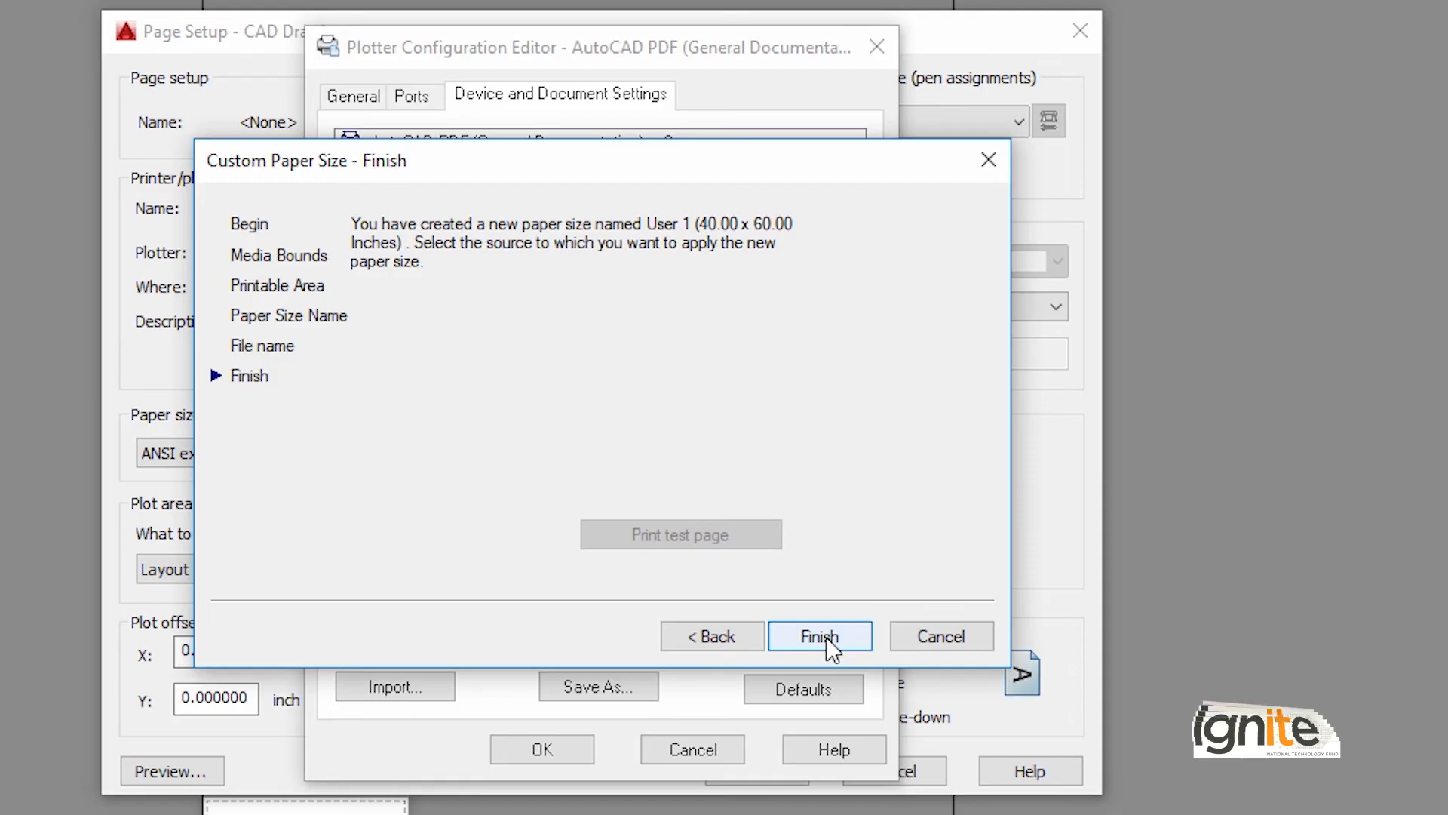
pyautogui.click(826, 637)
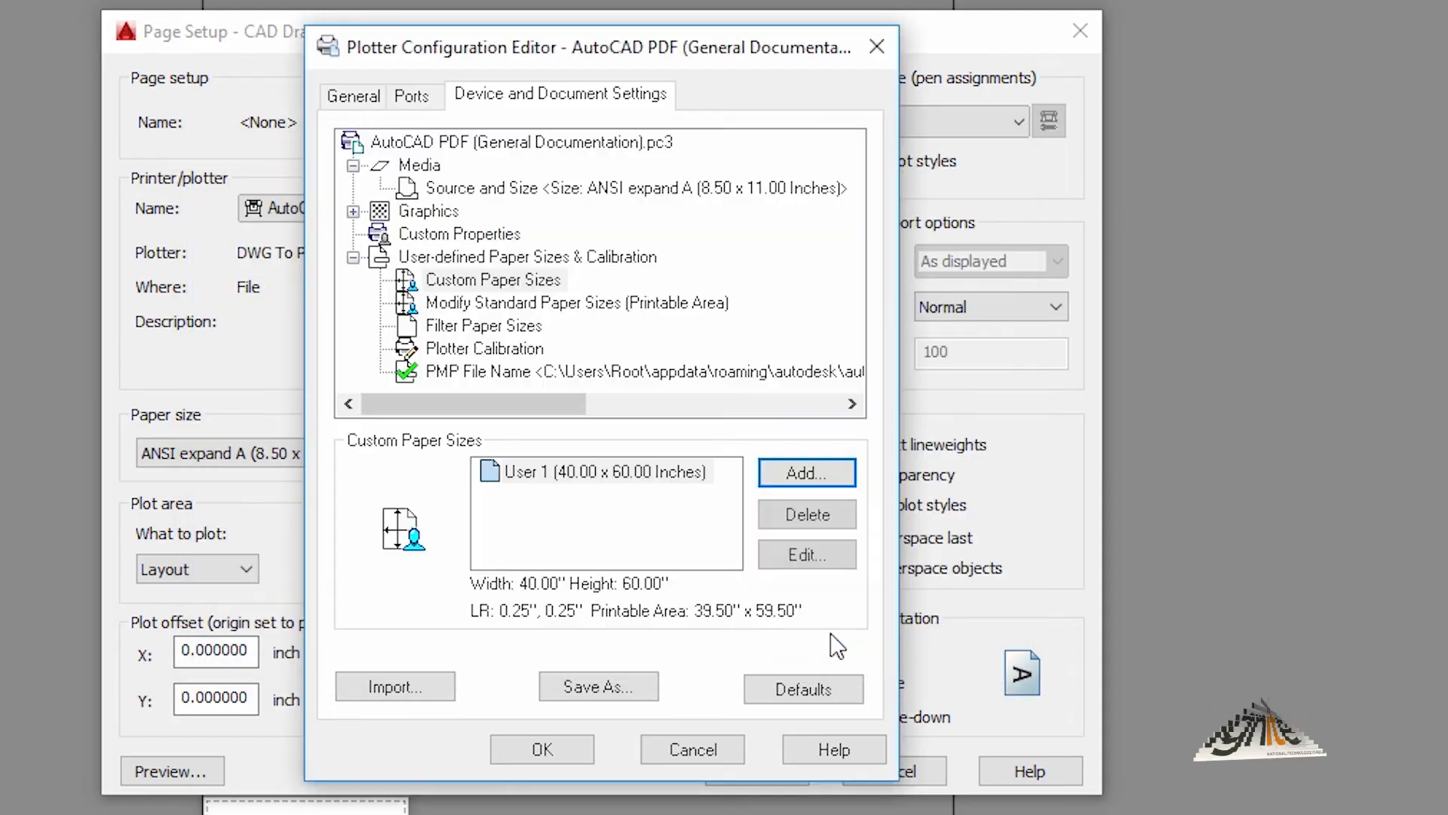
pyautogui.click(541, 747)
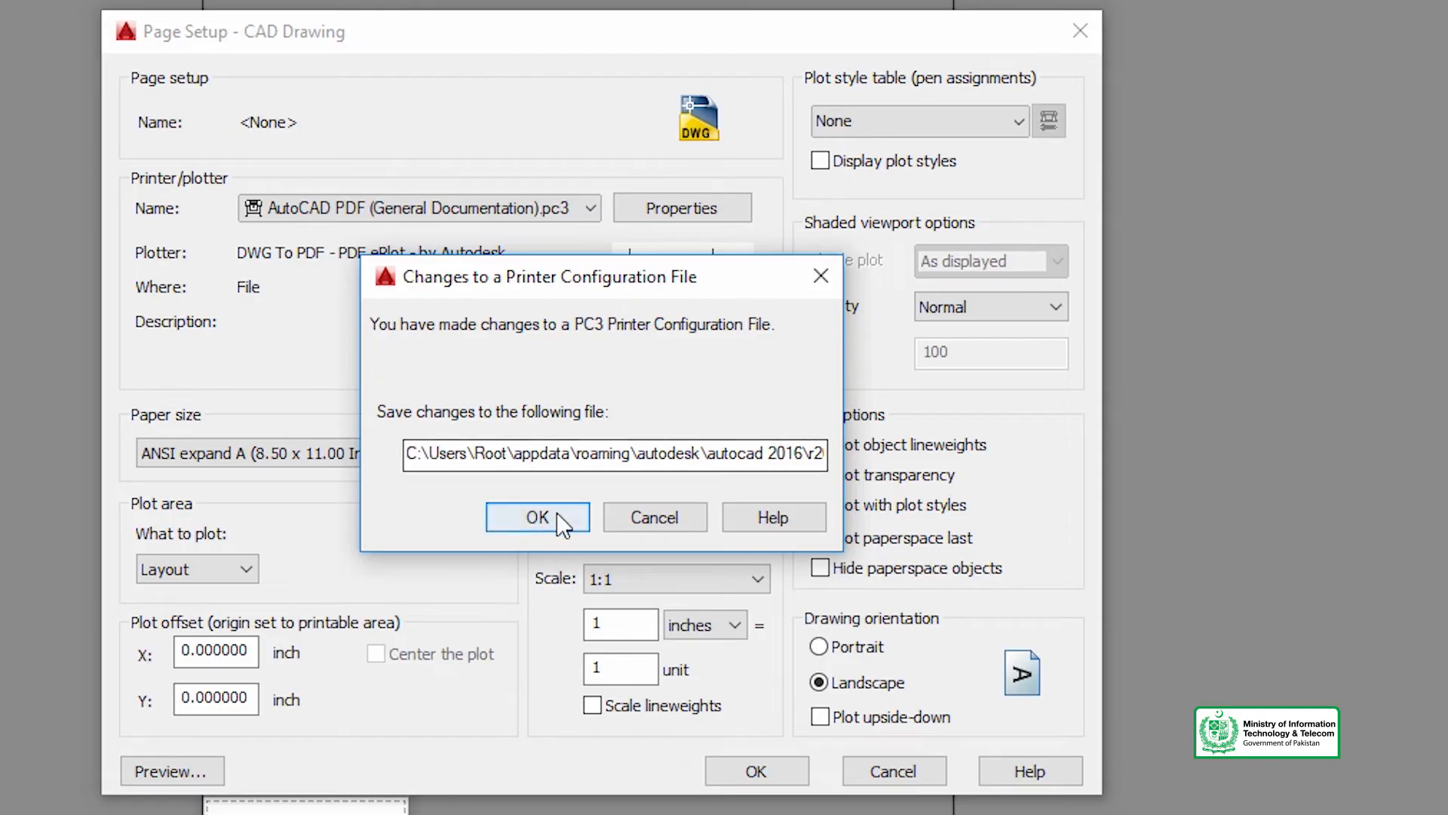
pyautogui.click(537, 517)
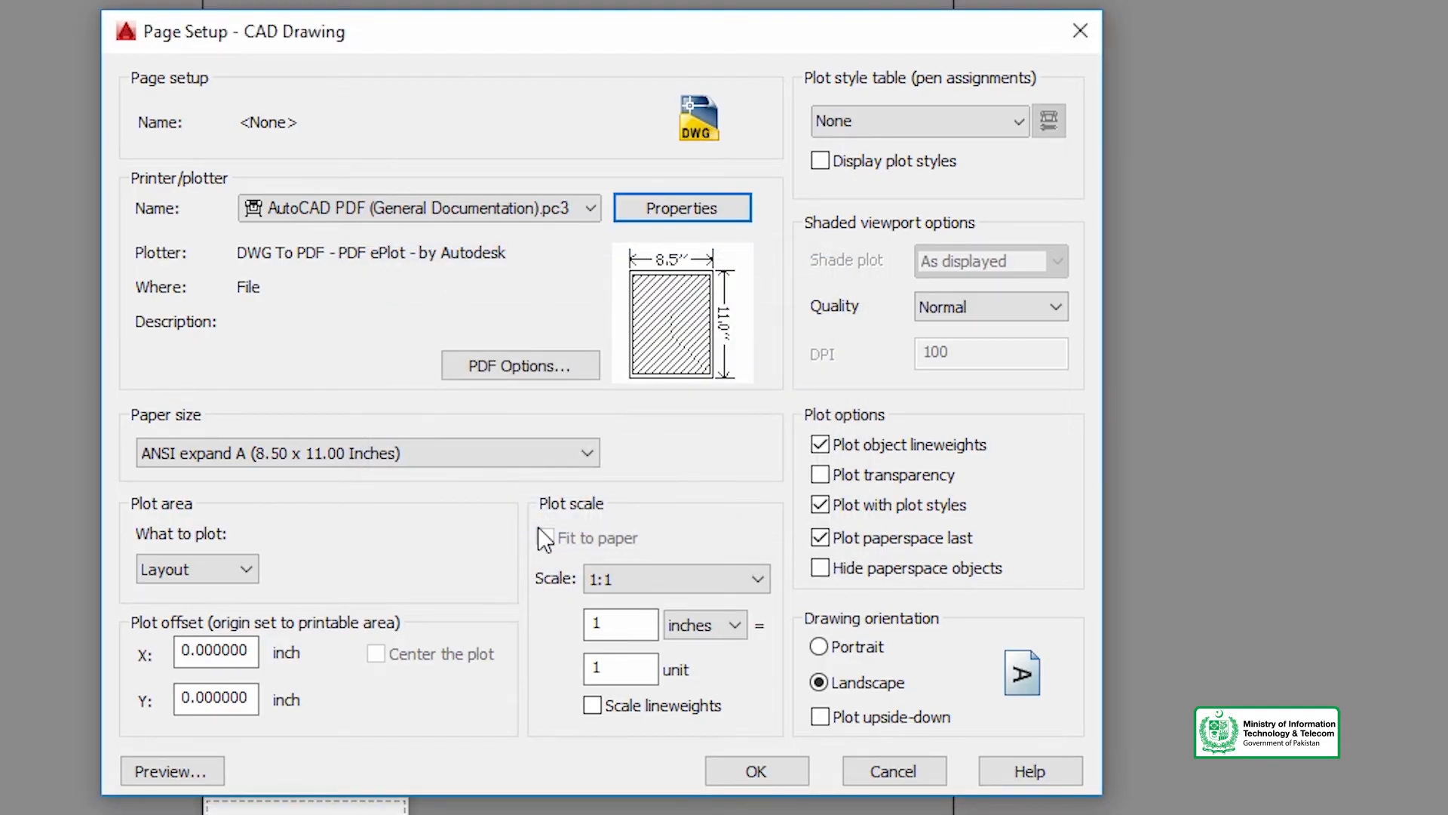
# Set the CAD Drawing layout's paper size to User 1 (40.00 x 60.00 Inches) and finish the page setup
pyautogui.click(256, 453)
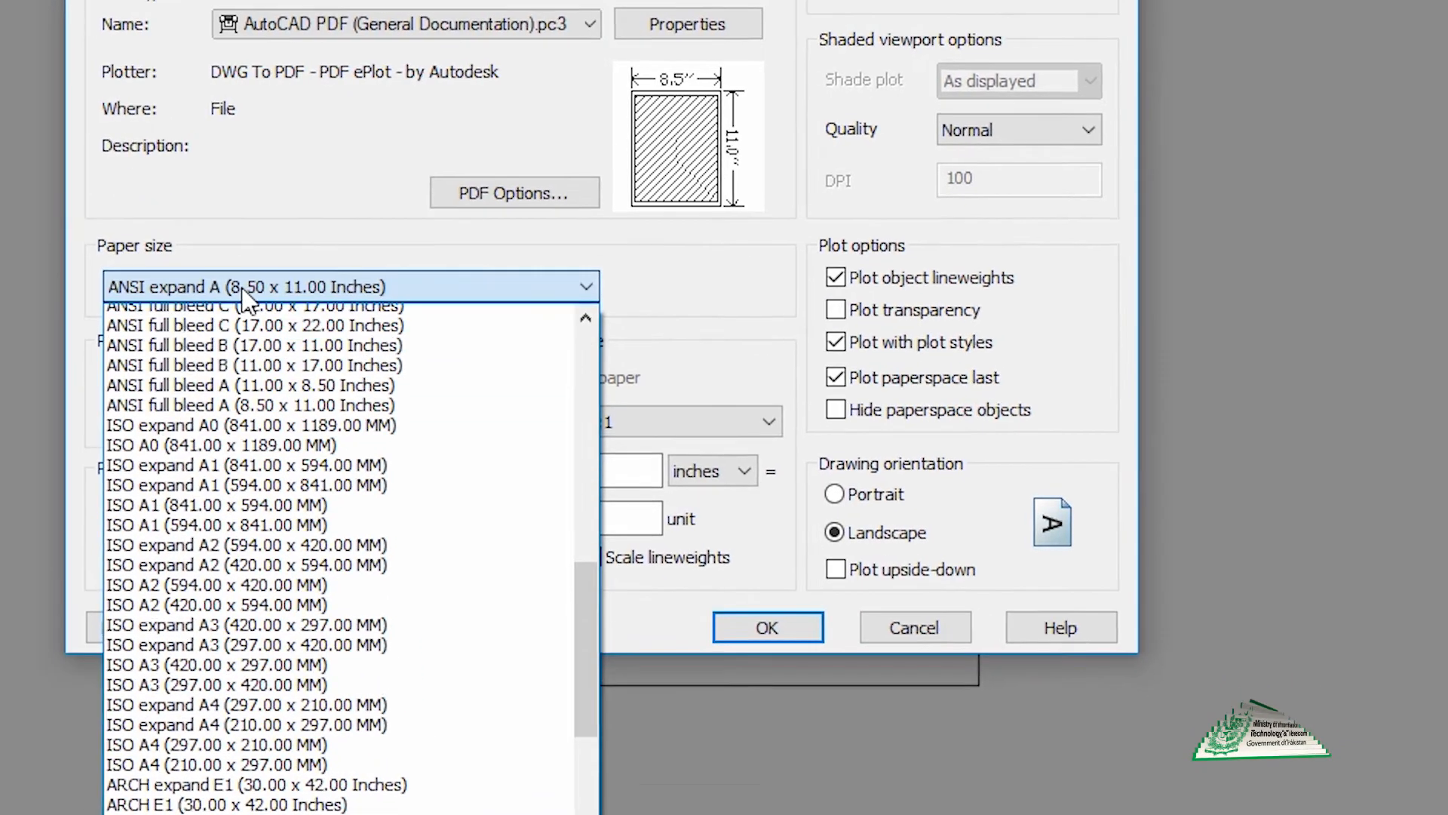
pyautogui.scroll(13, 243, 302)
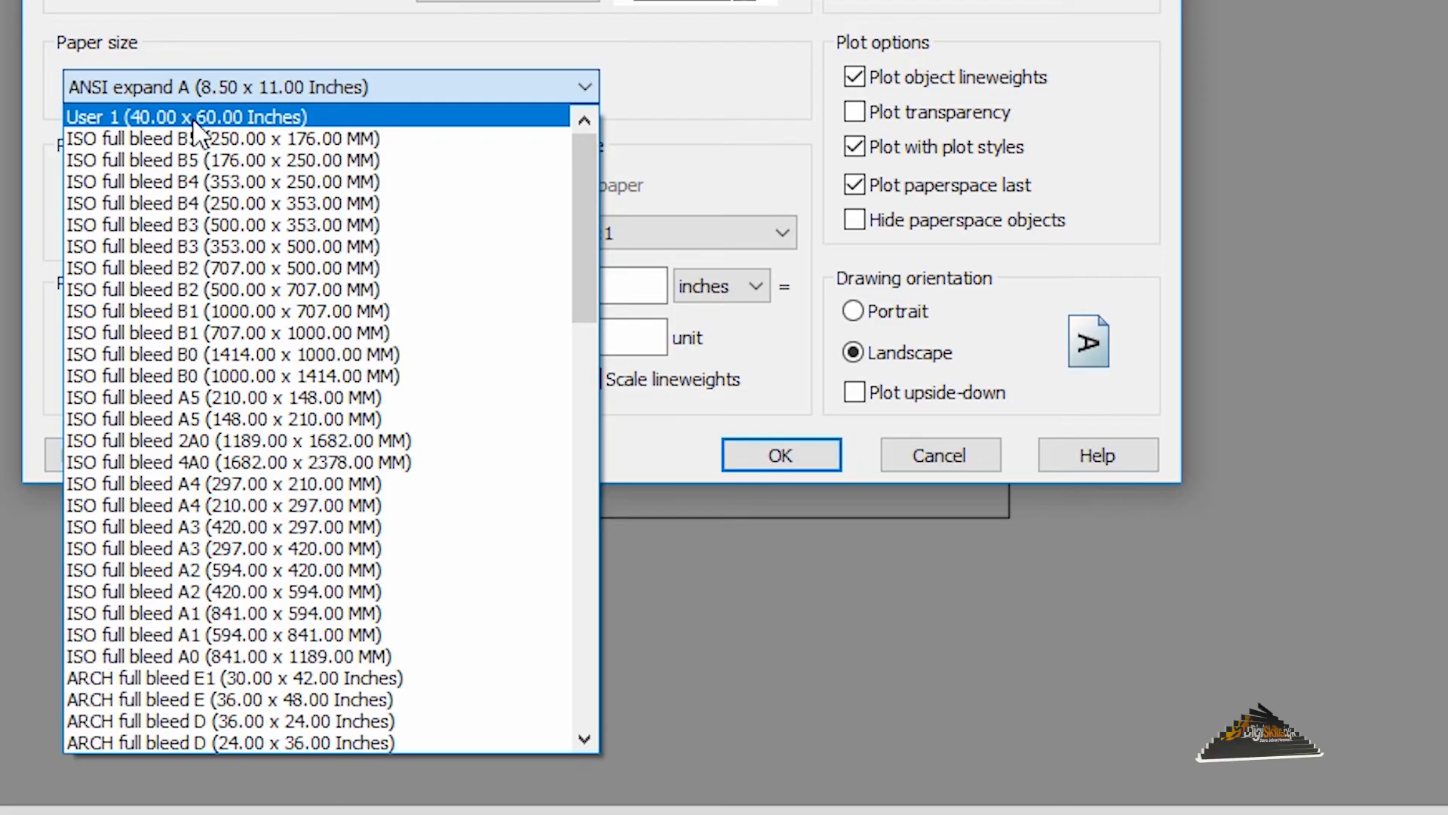
pyautogui.click(193, 118)
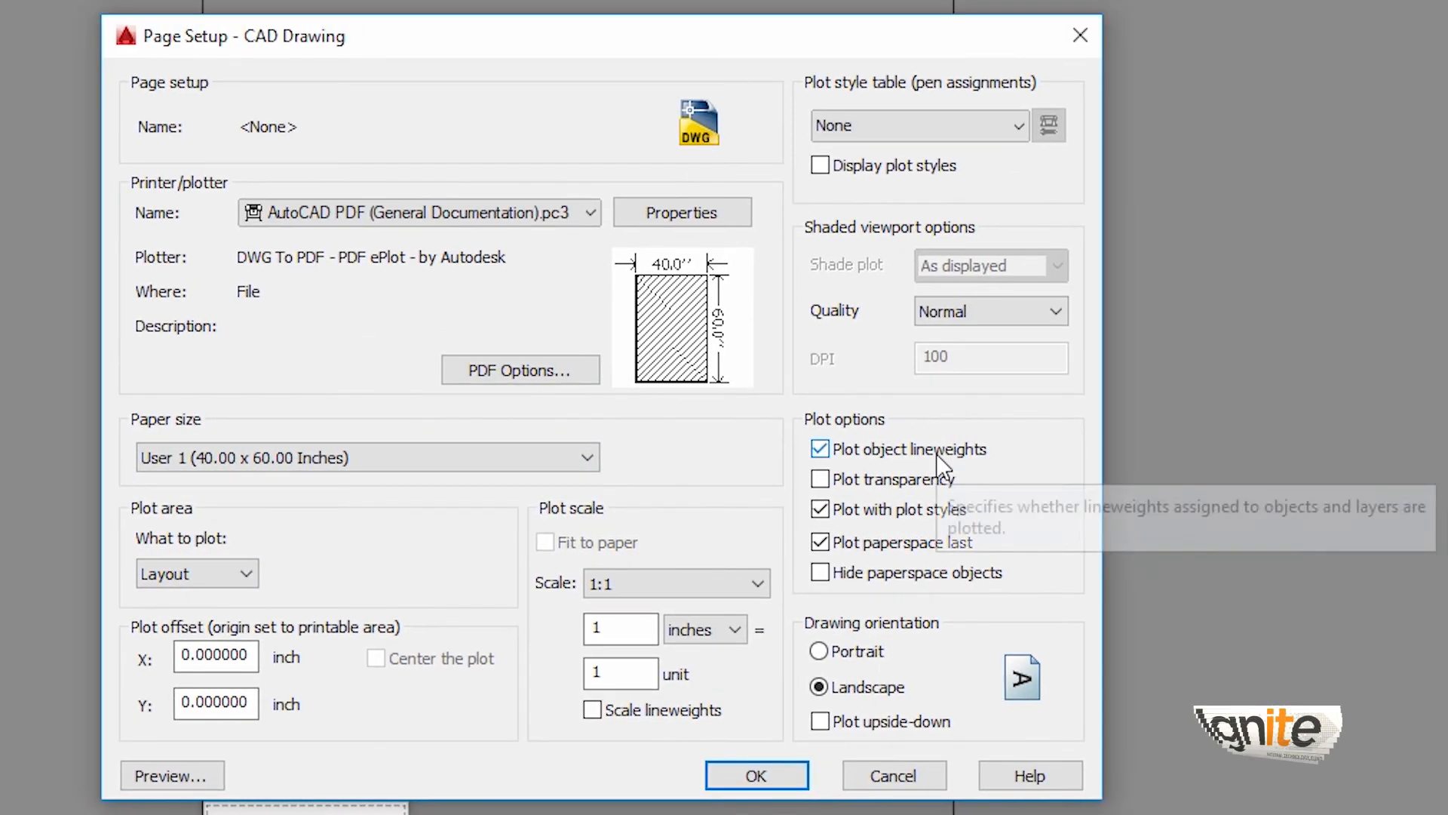
pyautogui.click(754, 775)
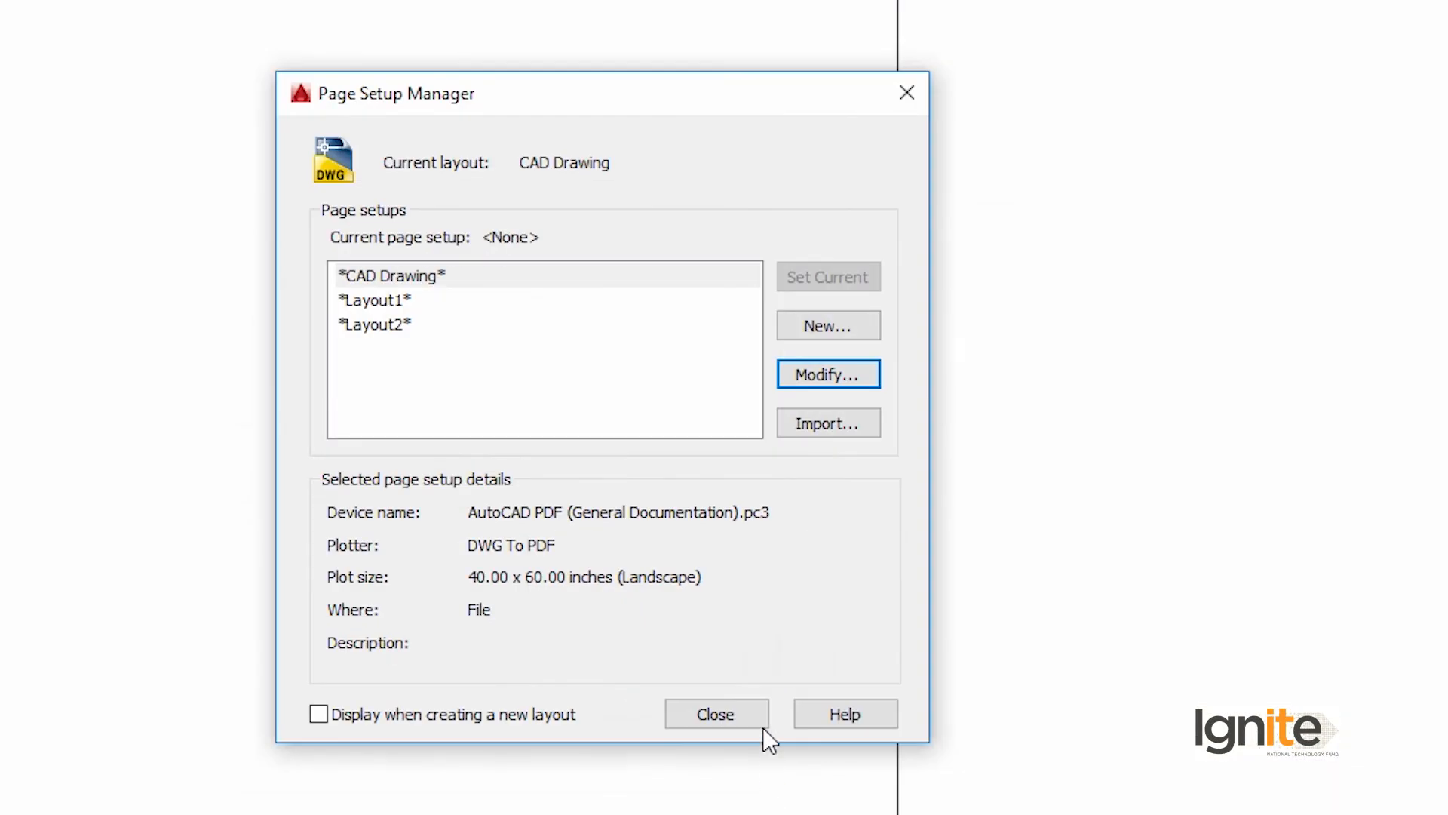
pyautogui.click(709, 714)
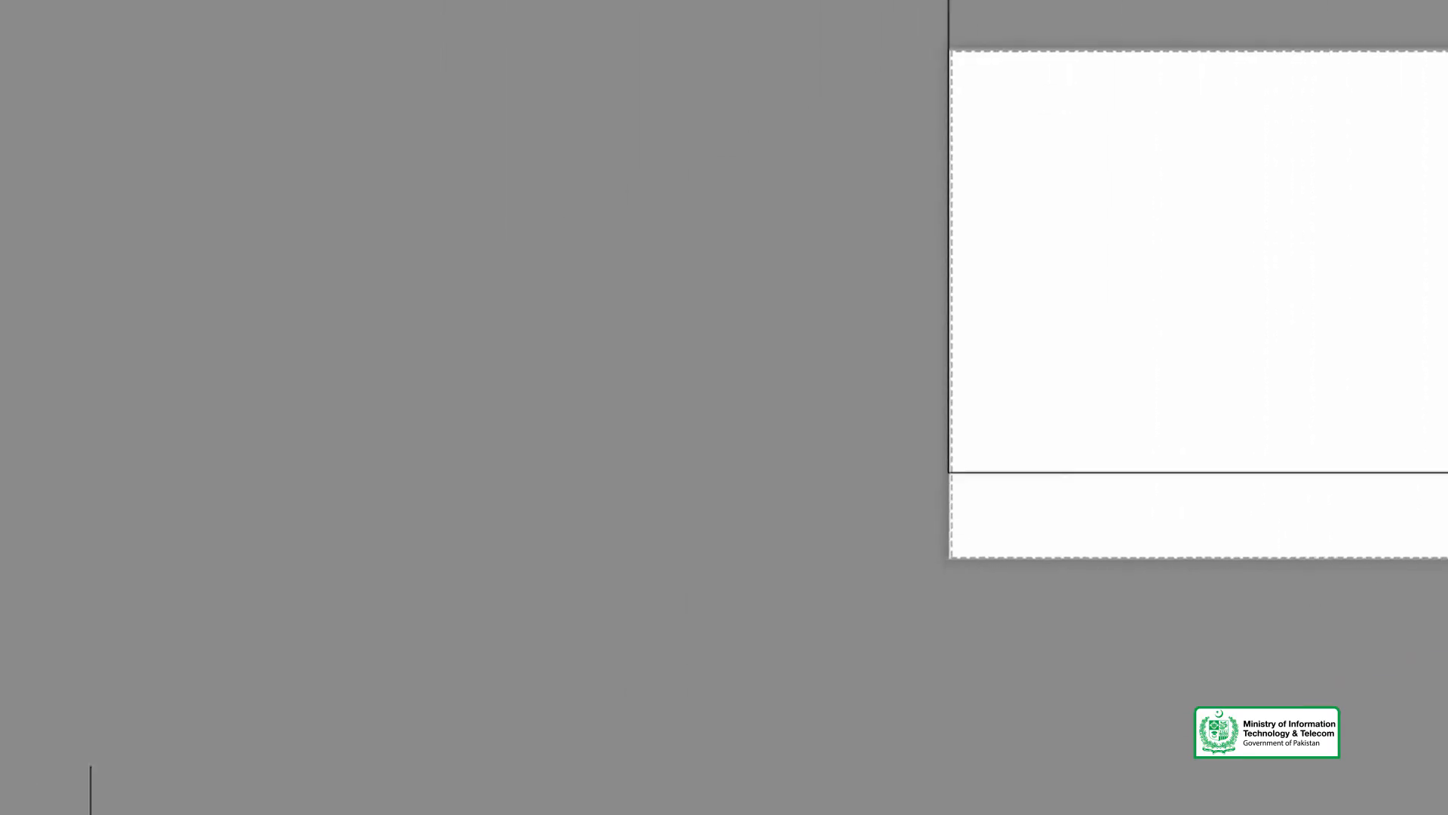
# Modify the CAD Drawing page setup to use Portrait drawing orientation and close the Page Setup Manager
pyautogui.rightClick(394, 792)
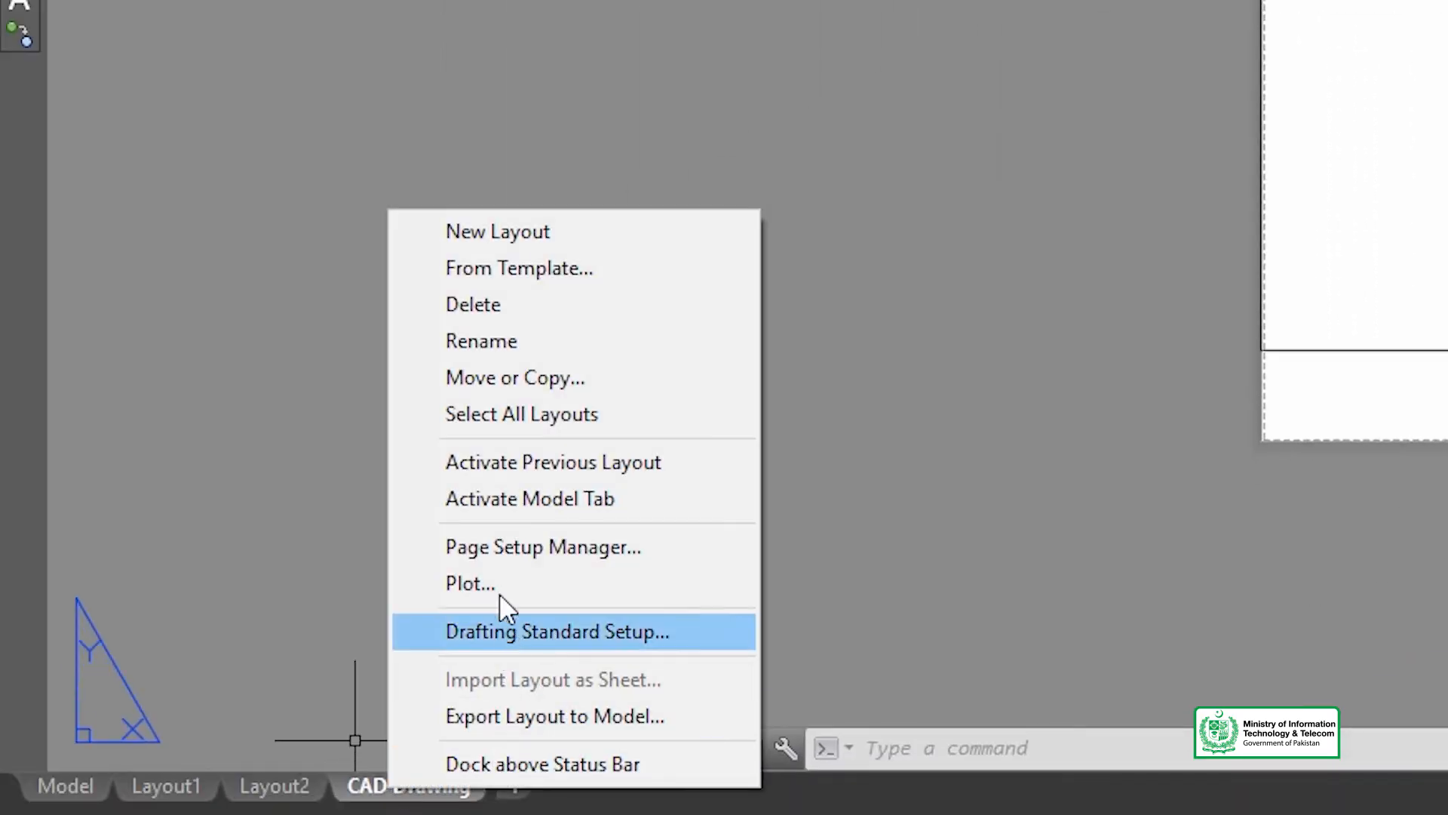
pyautogui.click(510, 546)
pyautogui.click(879, 380)
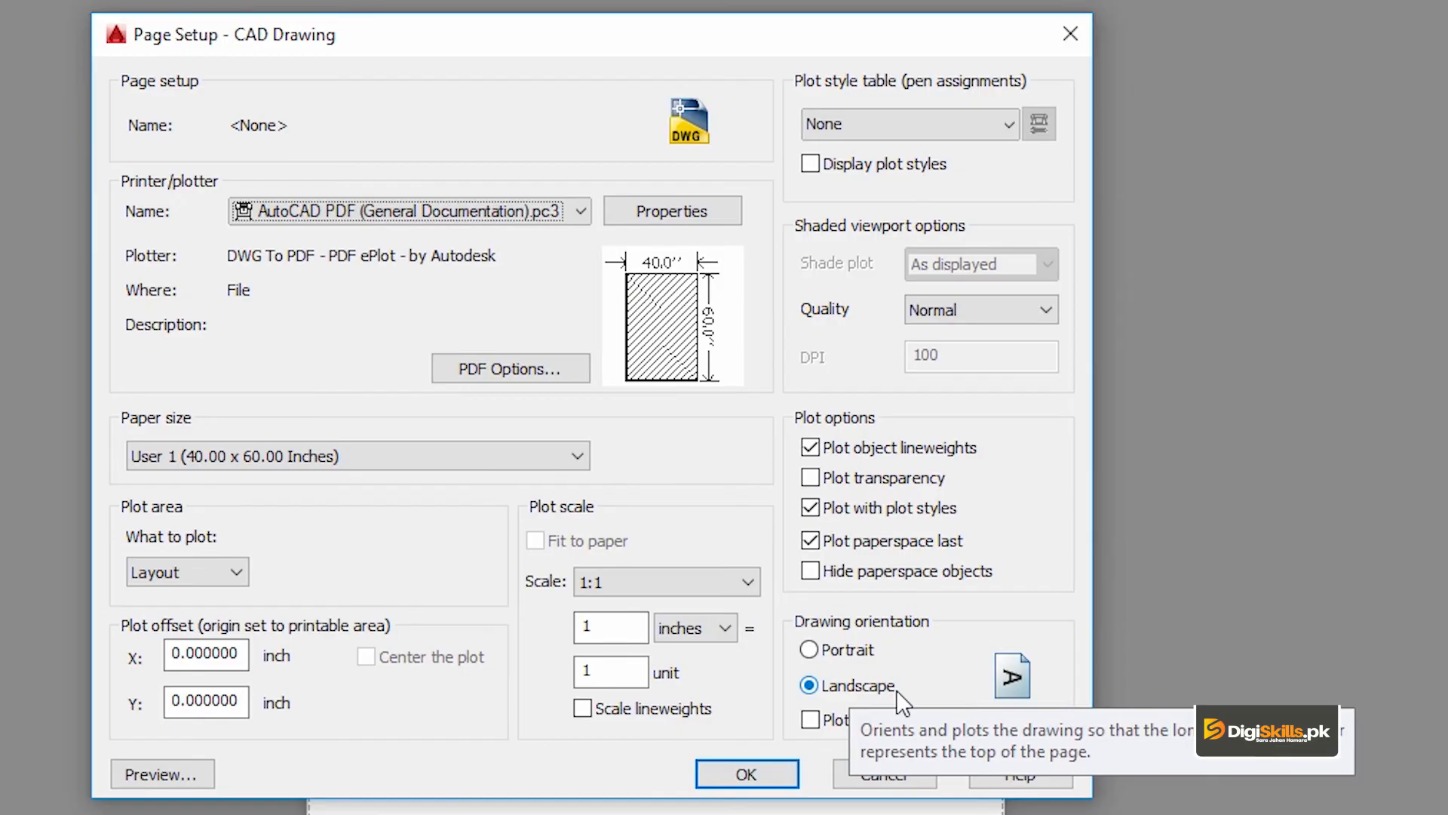
pyautogui.click(855, 648)
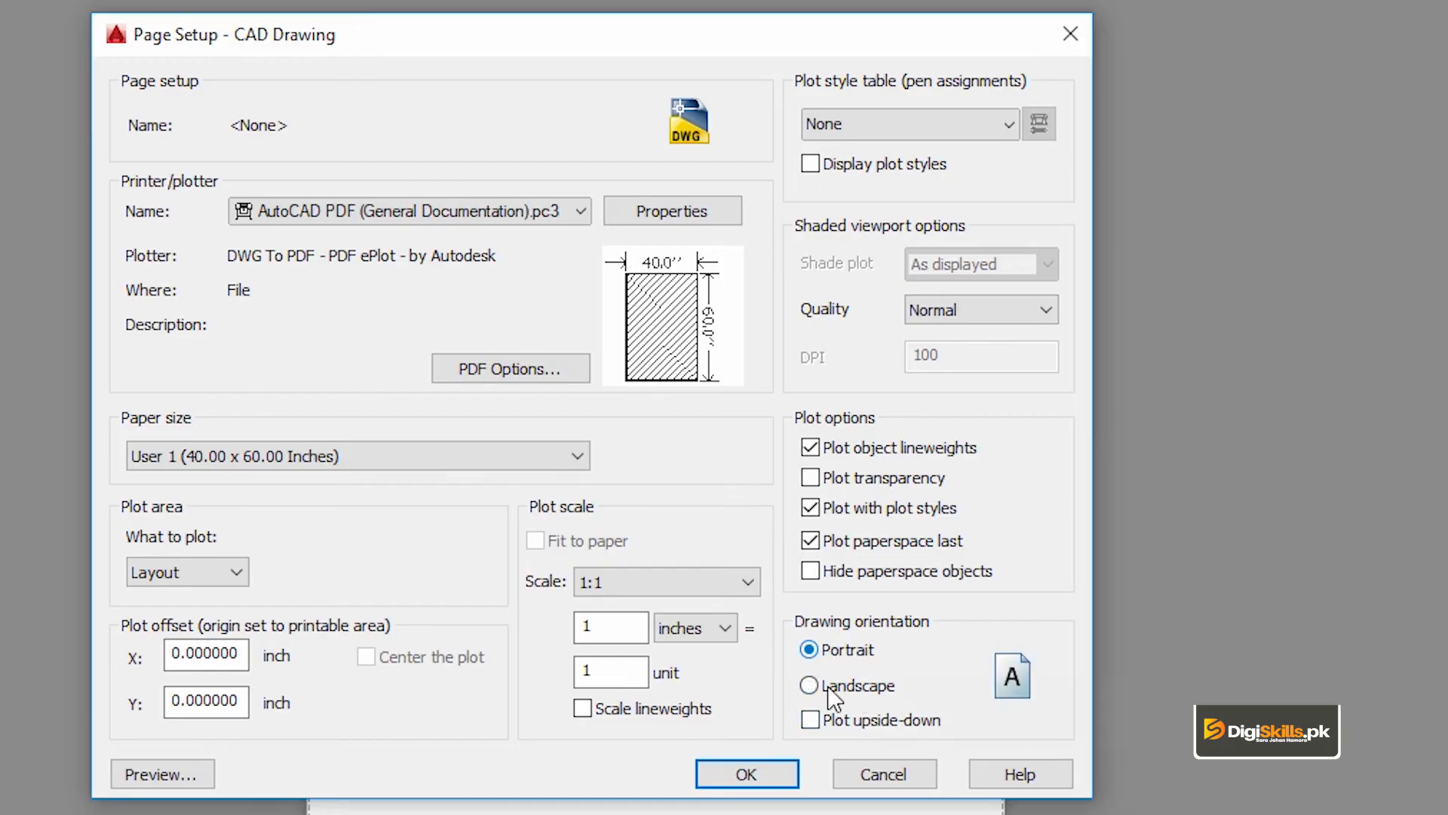
pyautogui.click(747, 774)
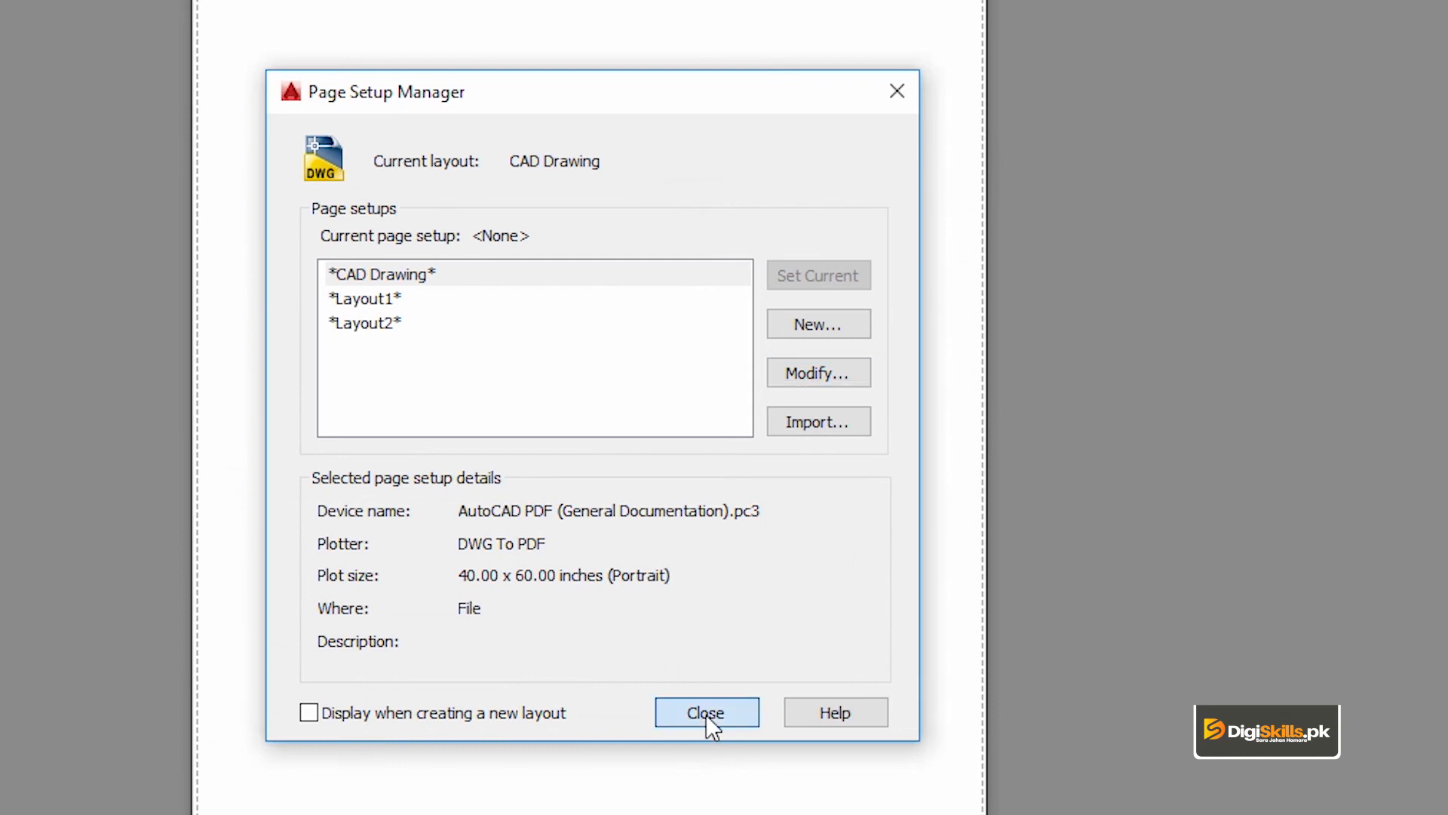
pyautogui.click(705, 714)
# Move the rectangular frame from its lower-left corner onto the lower-left corner of the paper sheet
pyautogui.scroll(-2, 706, 713)
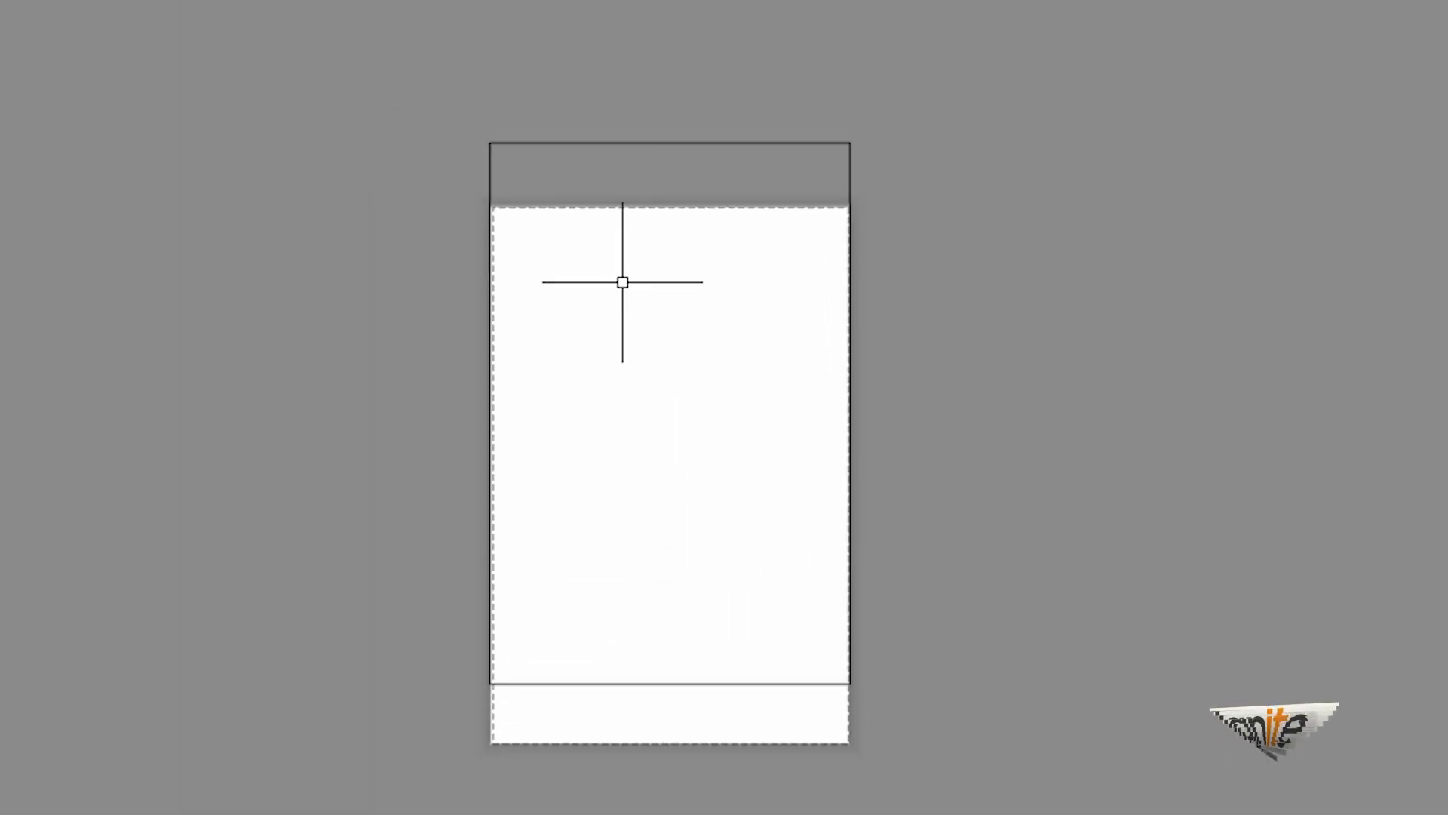
pyautogui.scroll(2, 489, 313)
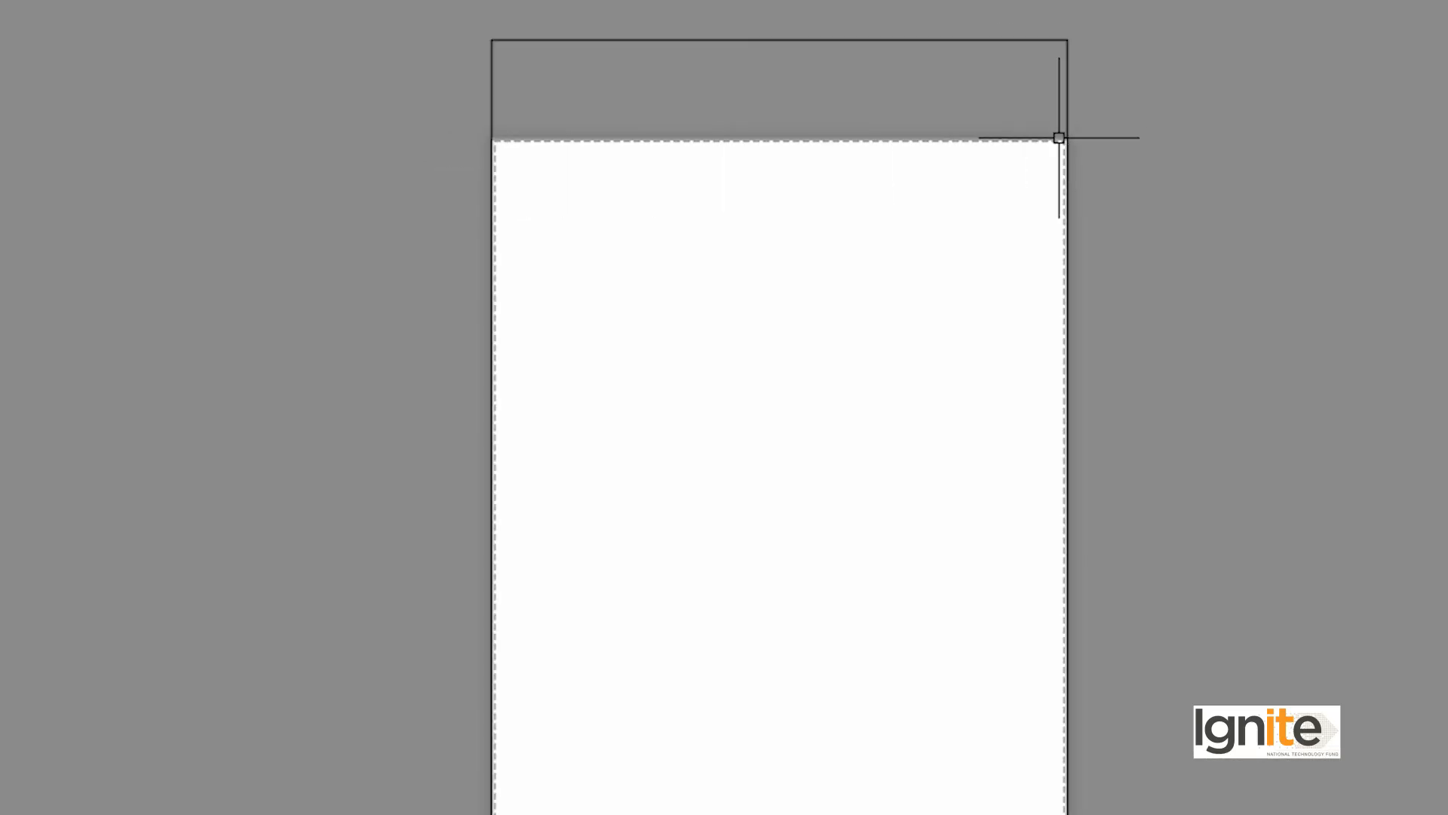
pyautogui.scroll(-1, 746, 154)
pyautogui.click(740, 88)
pyautogui.write('m')
pyautogui.press('Return')
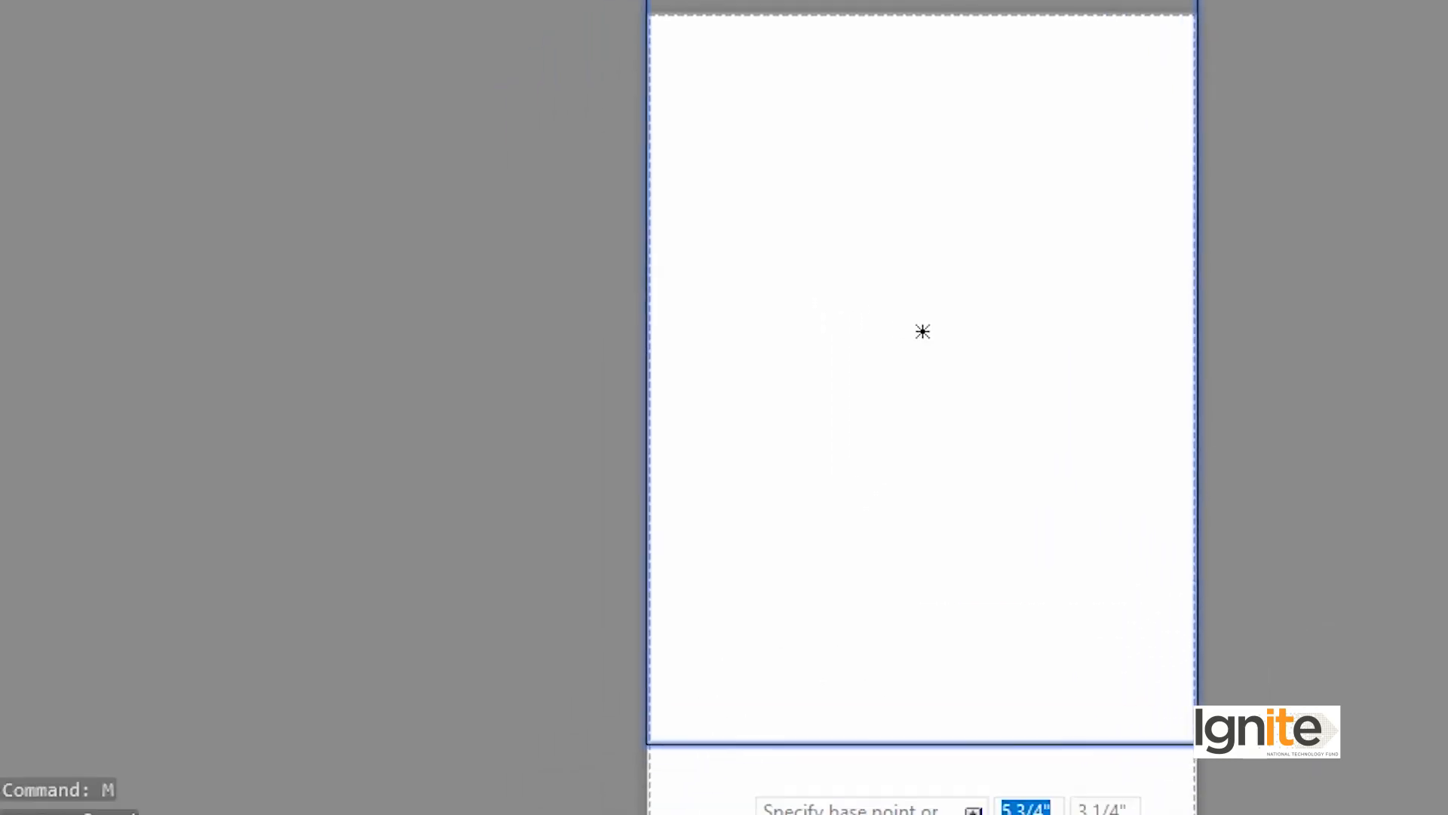
pyautogui.moveTo(742, 666); pyautogui.dragTo(802, 198, button='middle')
pyautogui.scroll(8, 720, 266)
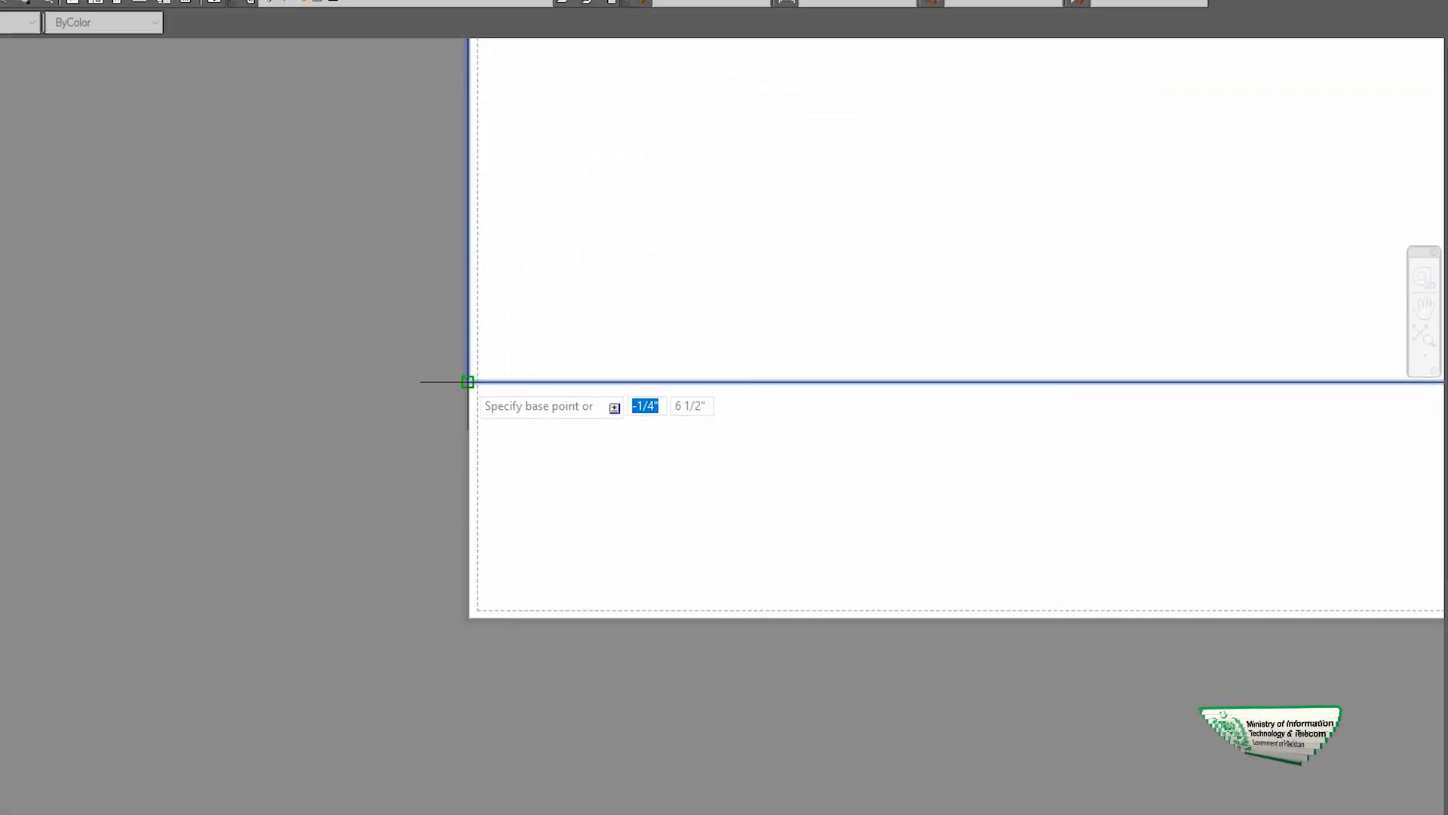
pyautogui.click(468, 380)
pyautogui.click(472, 619)
pyautogui.scroll(-6, 538, 601)
pyautogui.moveTo(668, 459); pyautogui.dragTo(612, 534, button='middle')
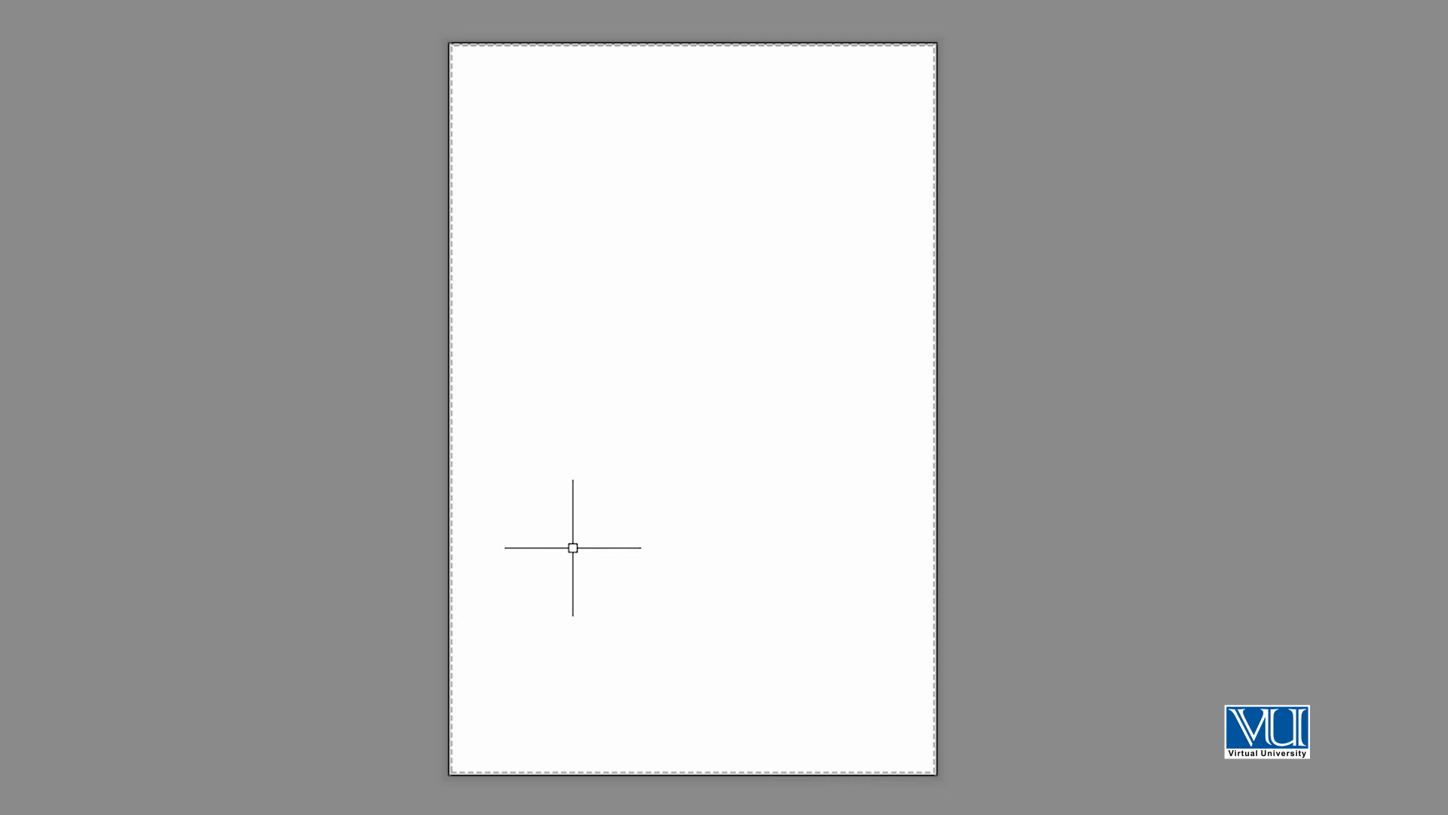
# Create a viewport with MVIEW from the sheet's upper-left corner to its right edge, covering the upper part of the sheet
pyautogui.write('m')
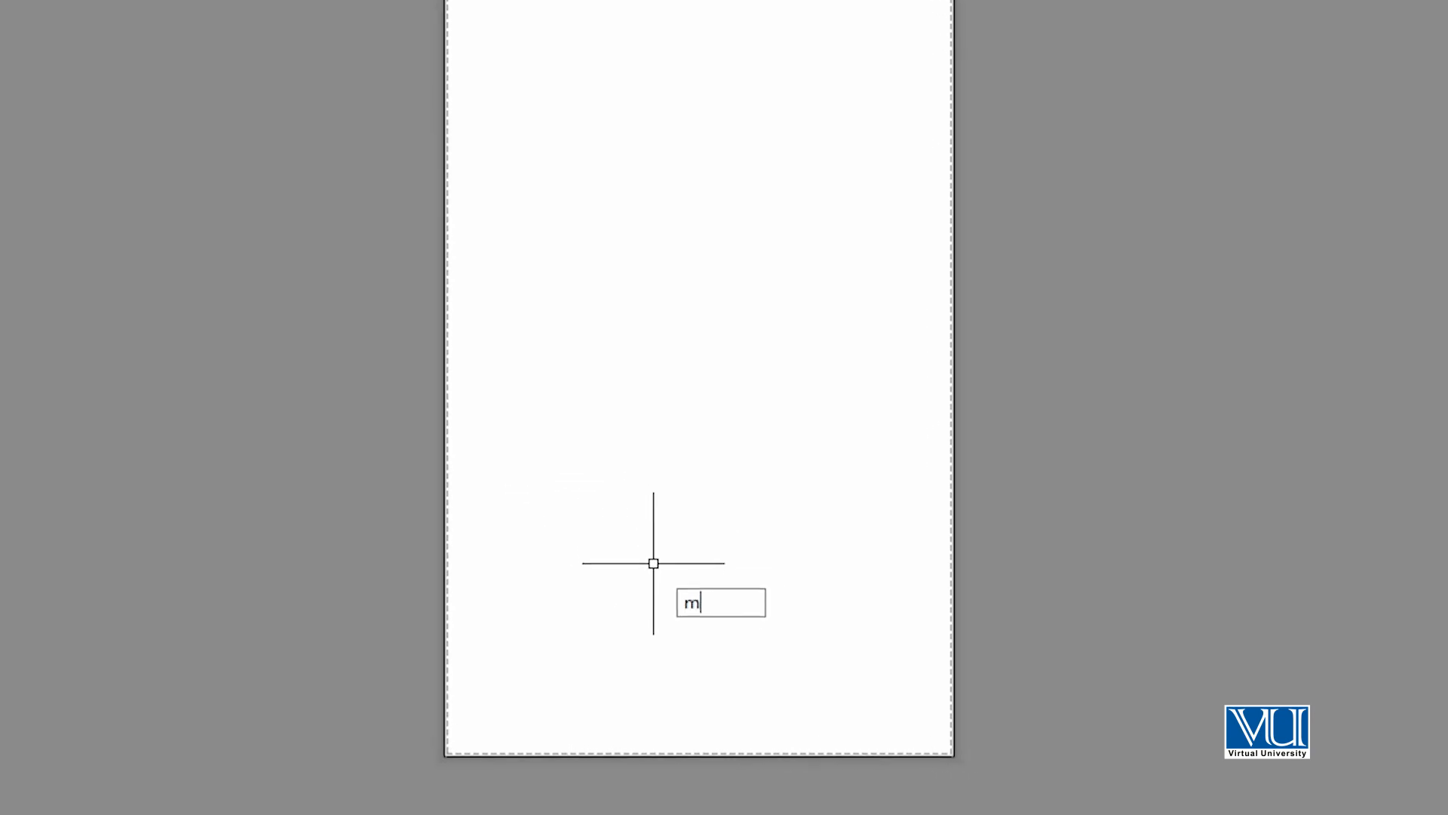
pyautogui.write('v')
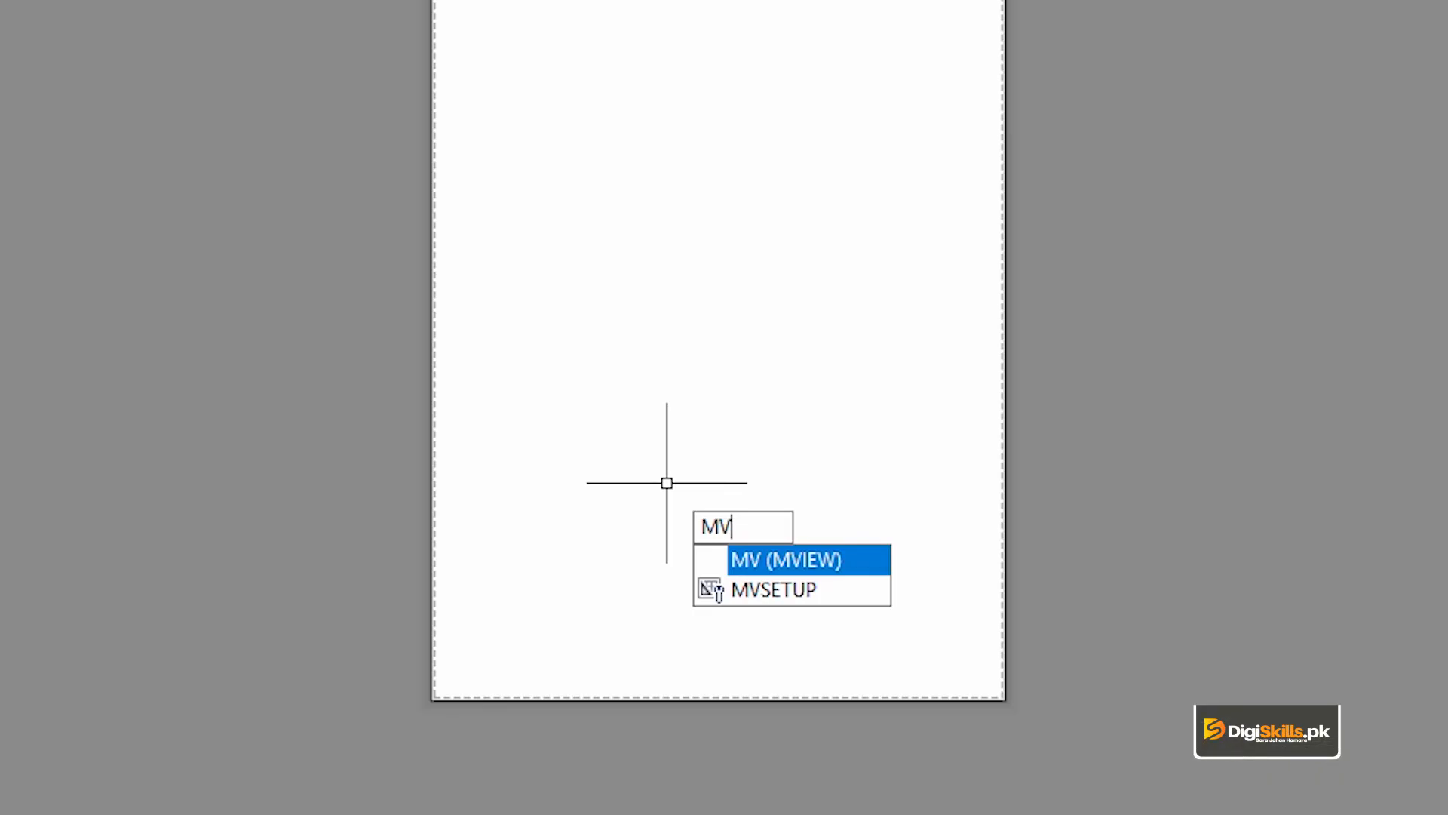
pyautogui.press('Return')
pyautogui.scroll(3, 440, 49)
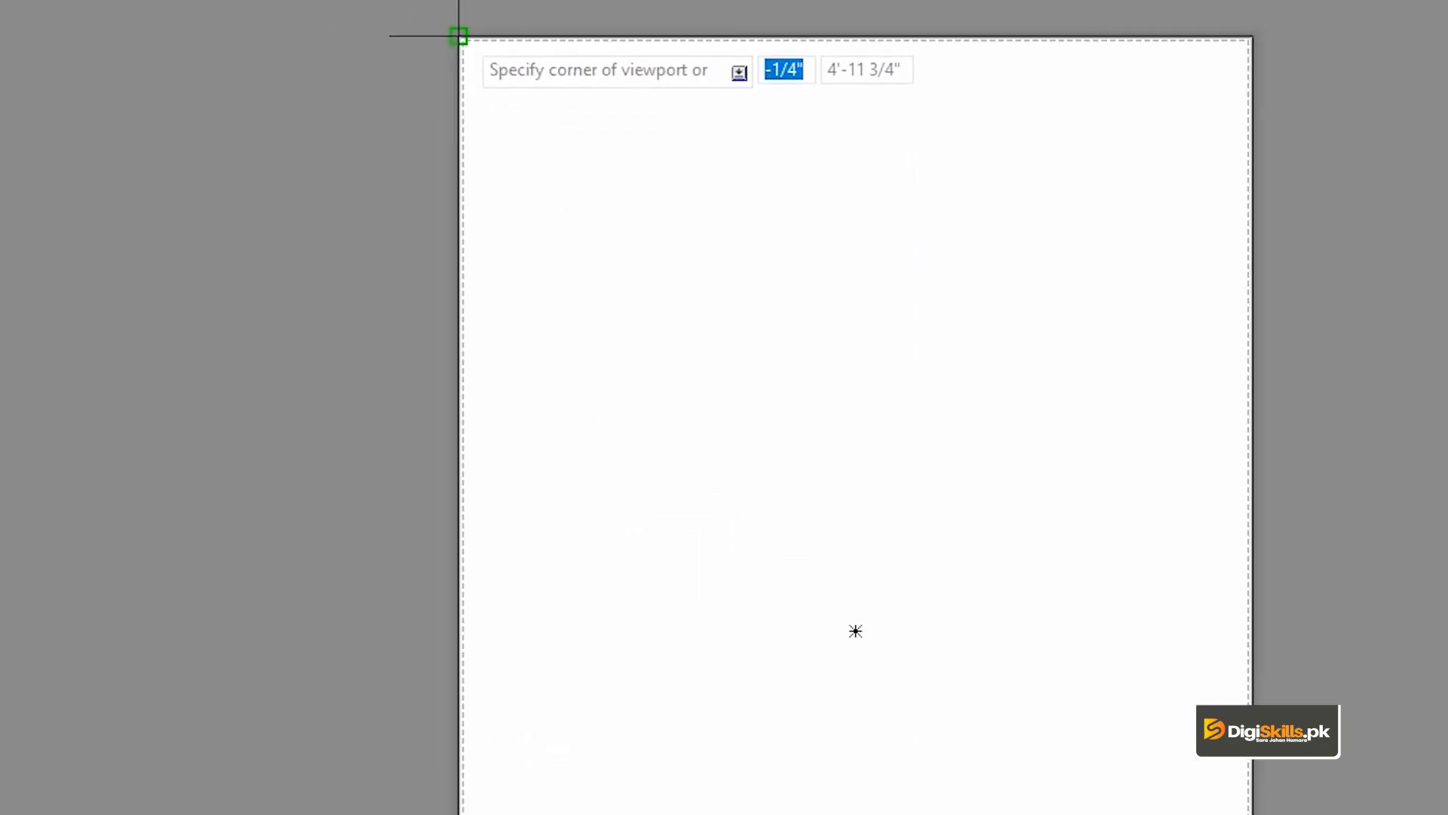
pyautogui.click(458, 35)
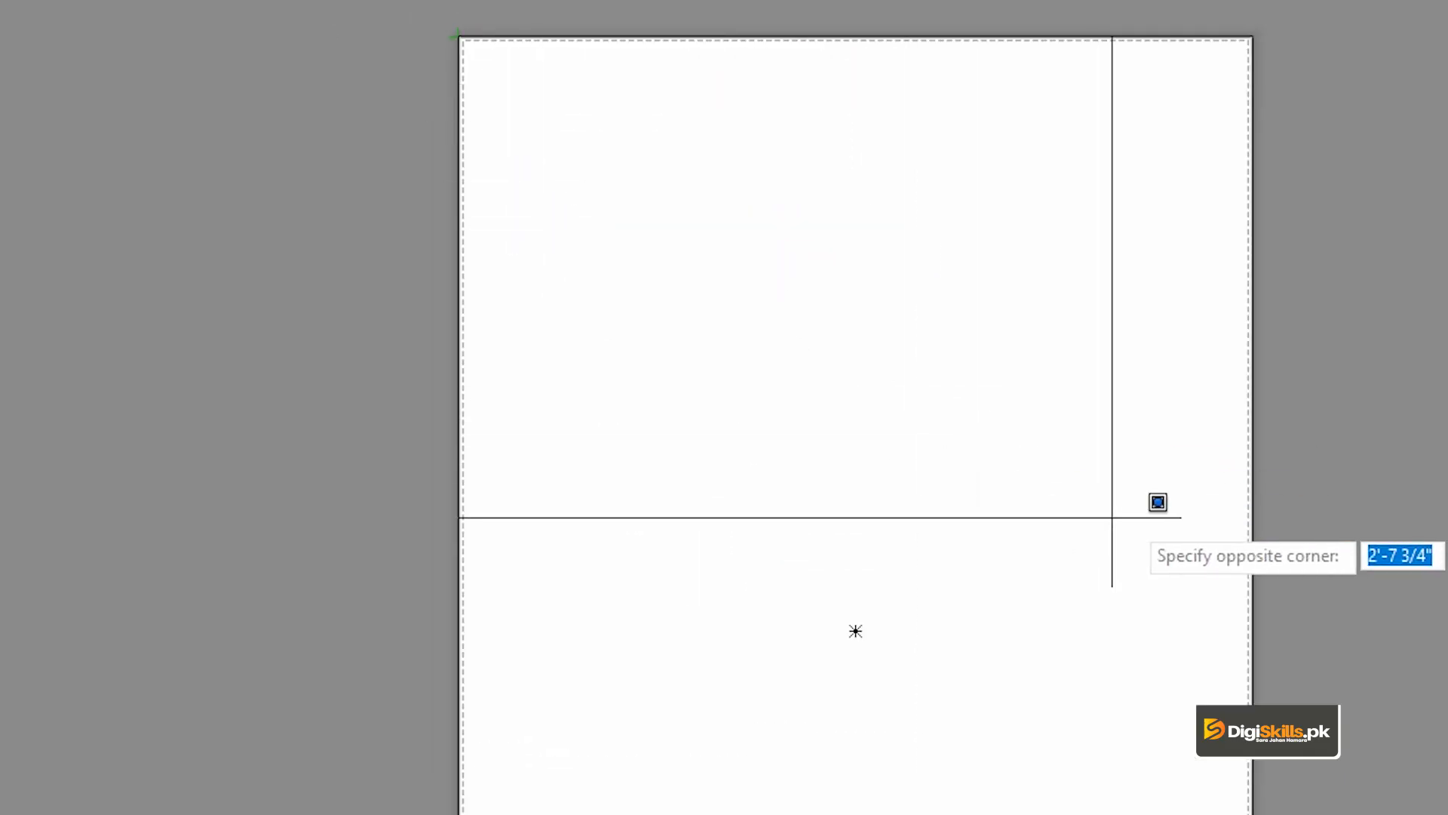
pyautogui.click(1249, 762)
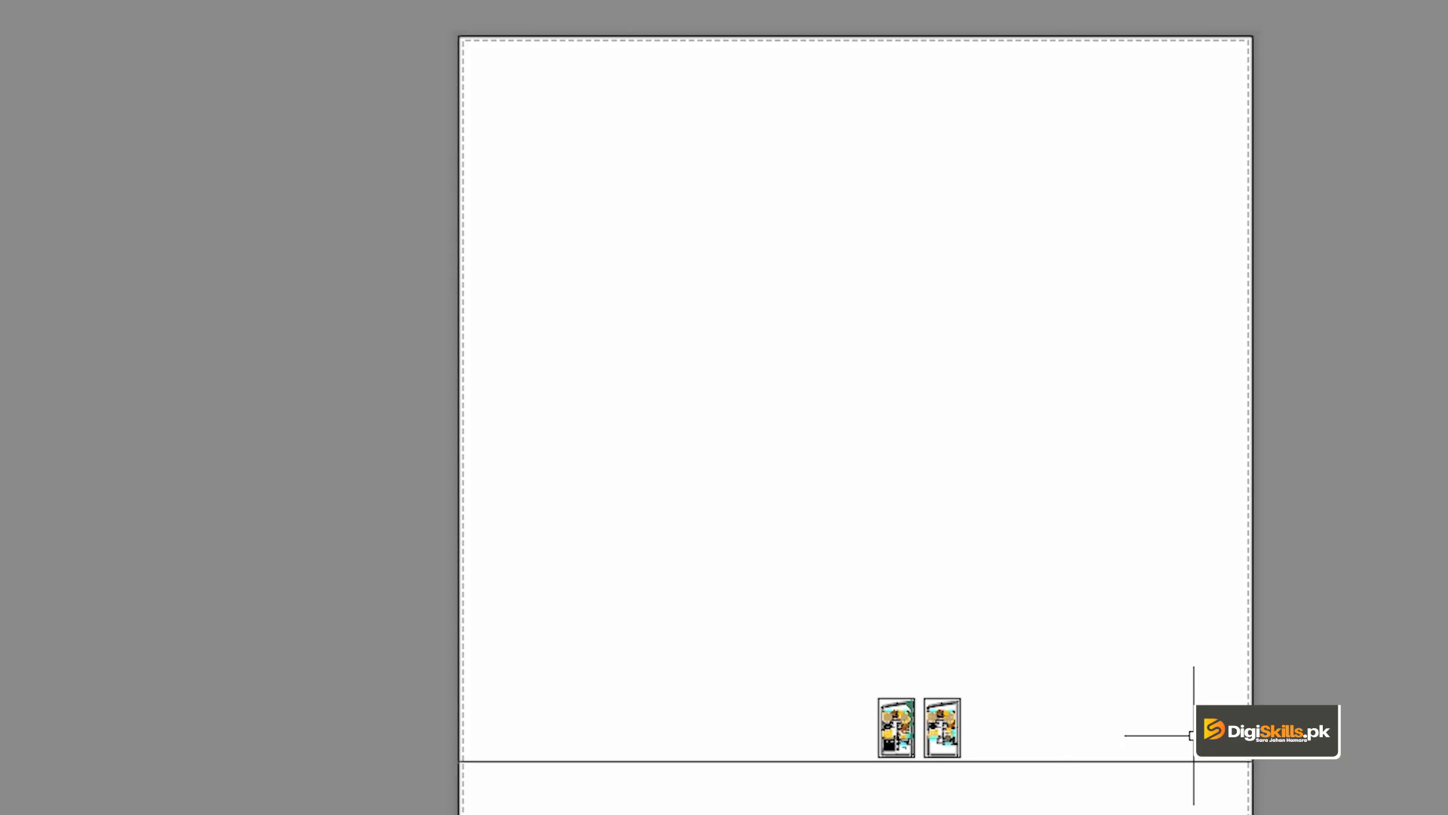
# Examine the two floor plans inside the new viewport and their size relative to the sheet
pyautogui.moveTo(961, 686); pyautogui.dragTo(838, 487, button='middle')
pyautogui.scroll(5, 812, 501)
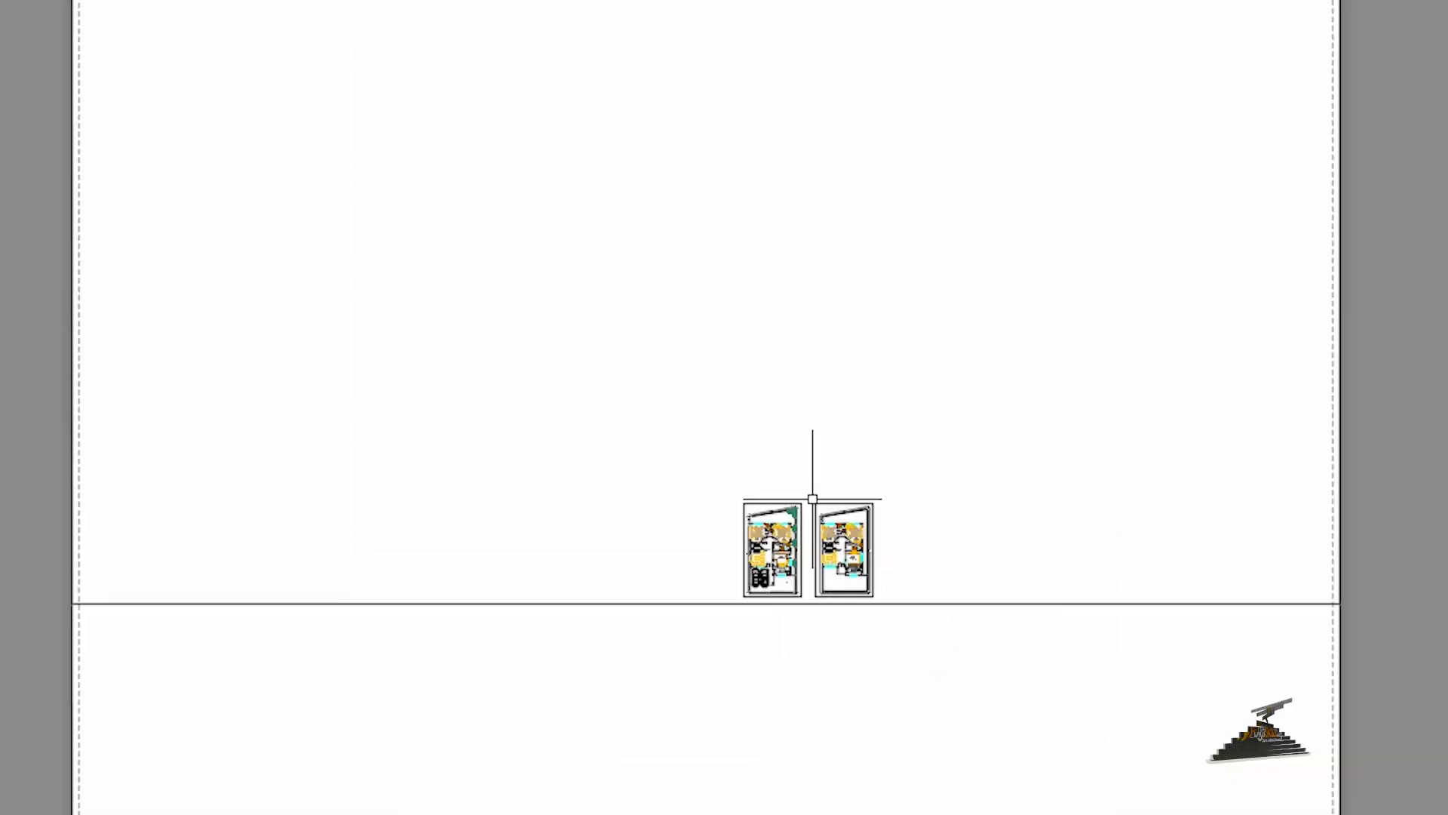
pyautogui.scroll(4, 708, 581)
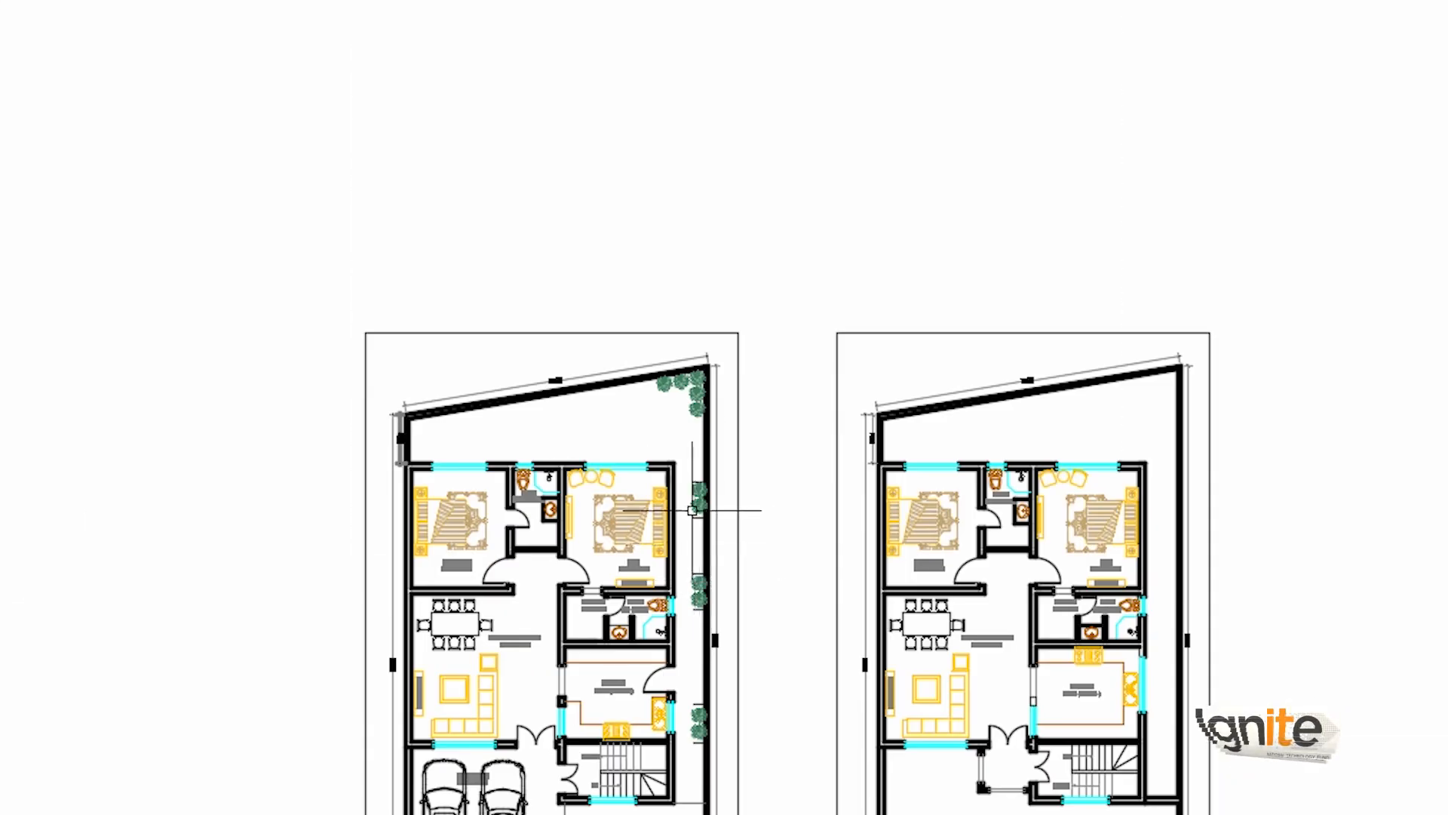
pyautogui.scroll(-10, 724, 507)
pyautogui.moveTo(741, 449); pyautogui.dragTo(764, 467, button='middle')
pyautogui.scroll(-2, 770, 489)
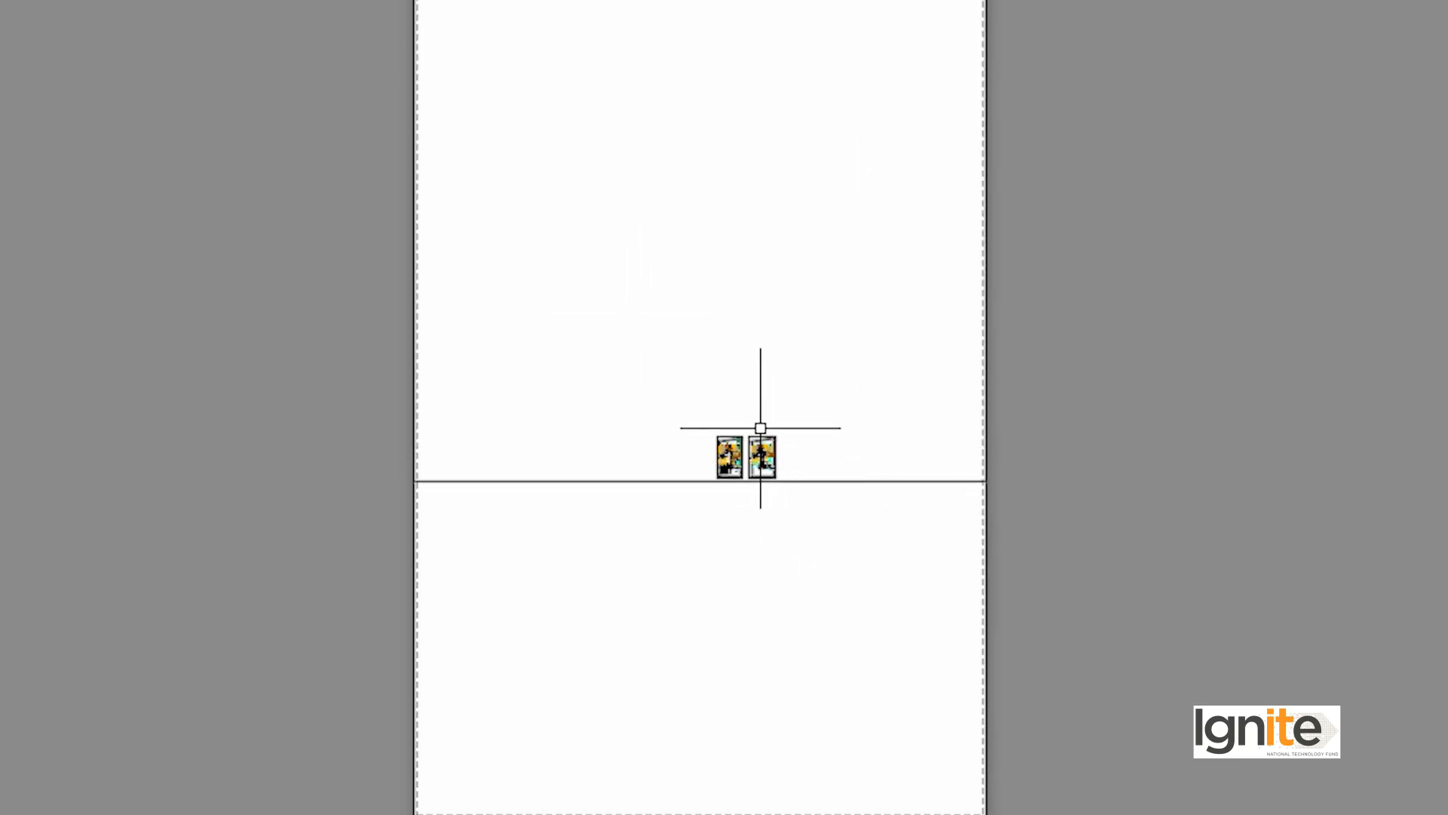
pyautogui.scroll(3, 757, 430)
pyautogui.scroll(-3, 750, 420)
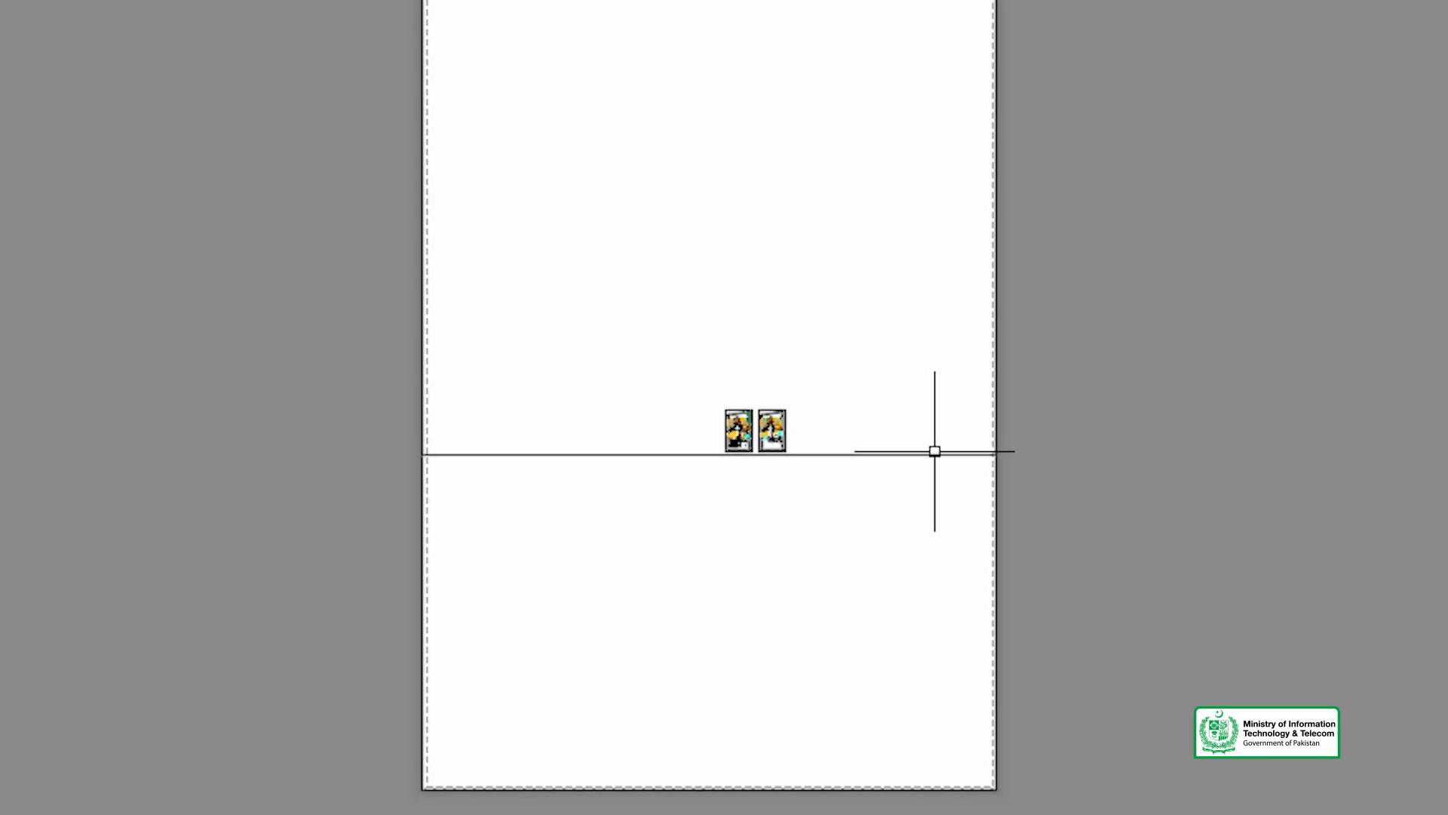
# Review the CAD Drawing layout's page setup settings, including the plot style table, and leave without changes
pyautogui.moveTo(935, 455)
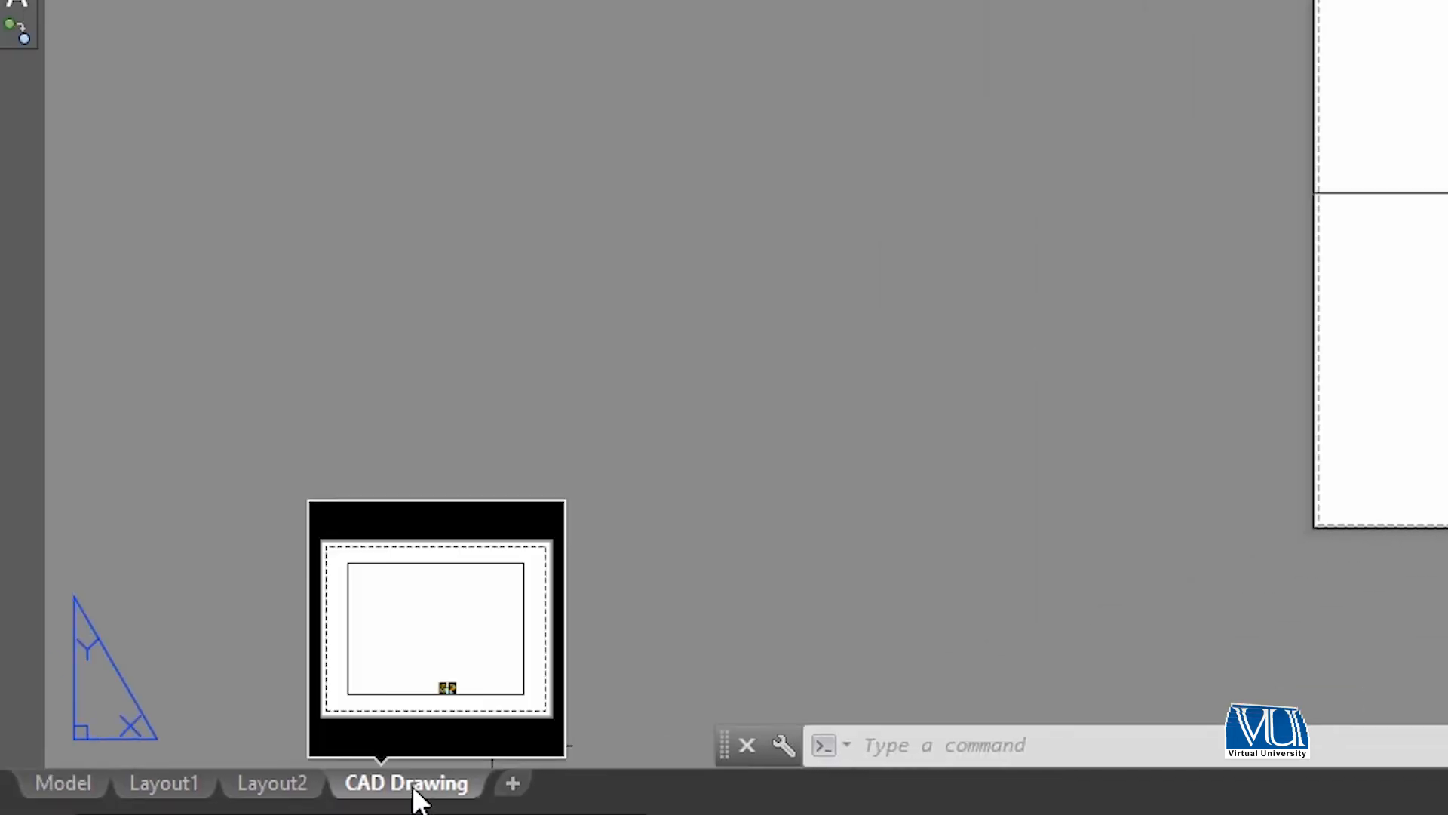
pyautogui.rightClick(366, 800)
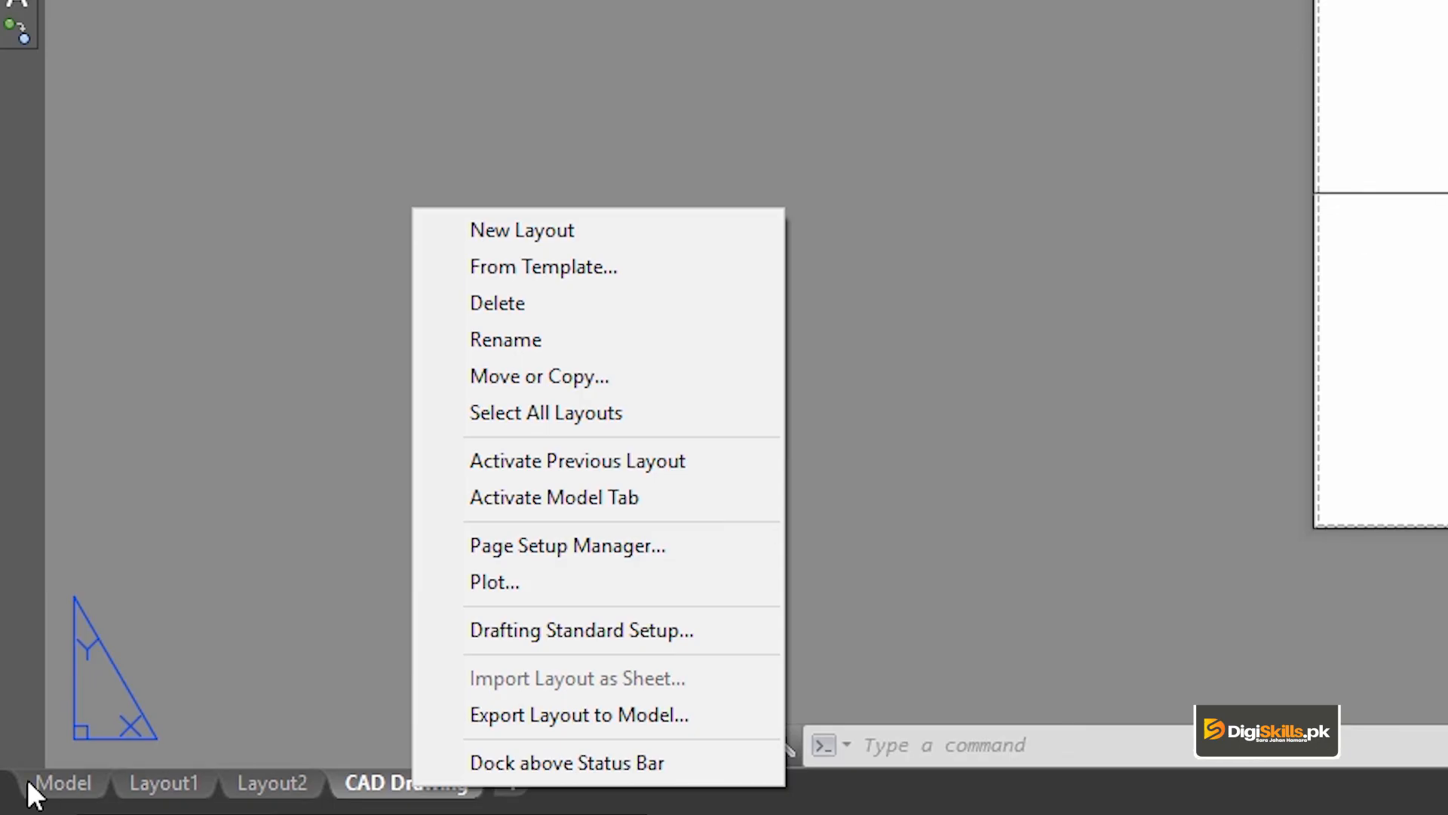
pyautogui.click(492, 550)
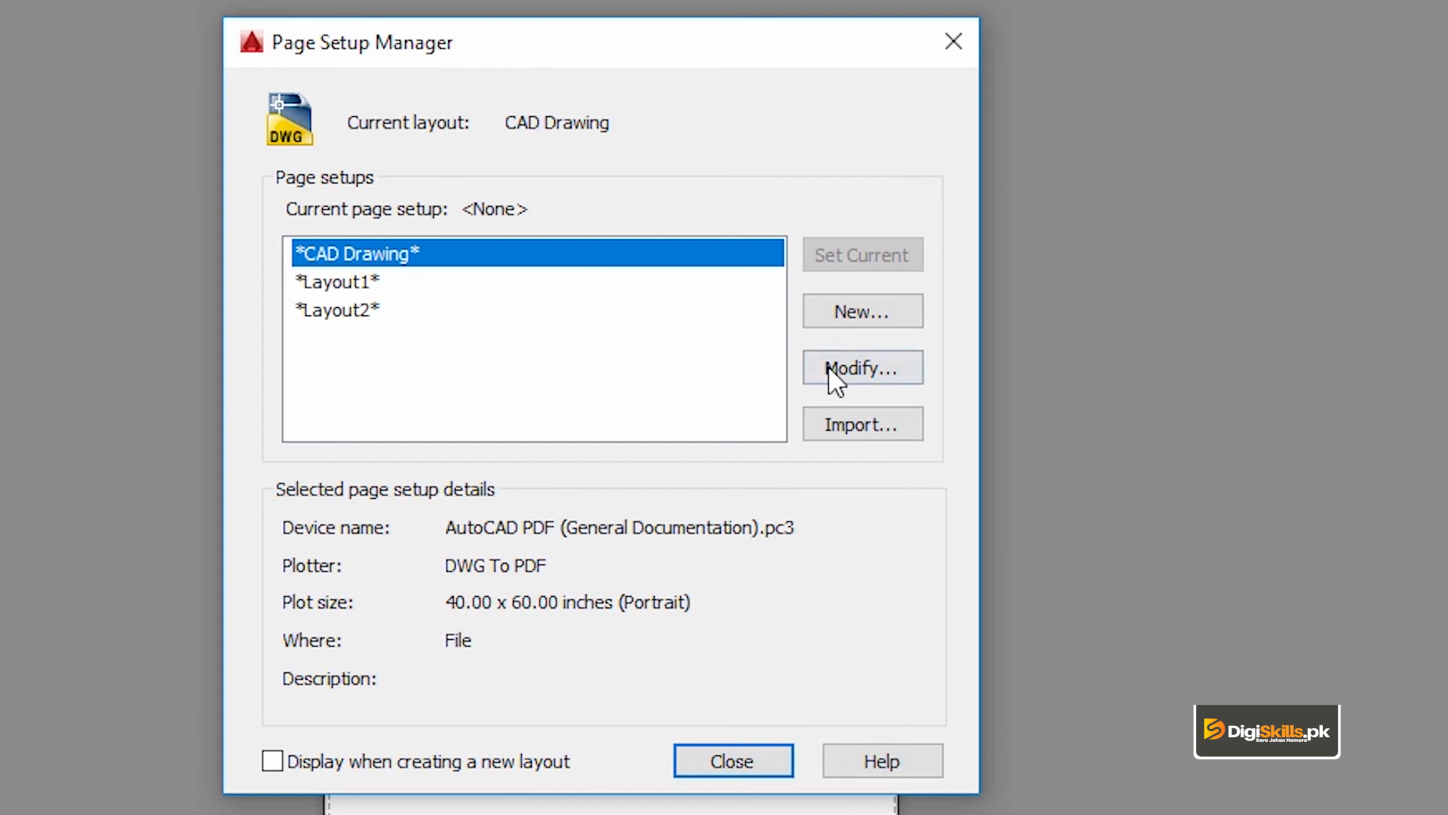
pyautogui.click(829, 370)
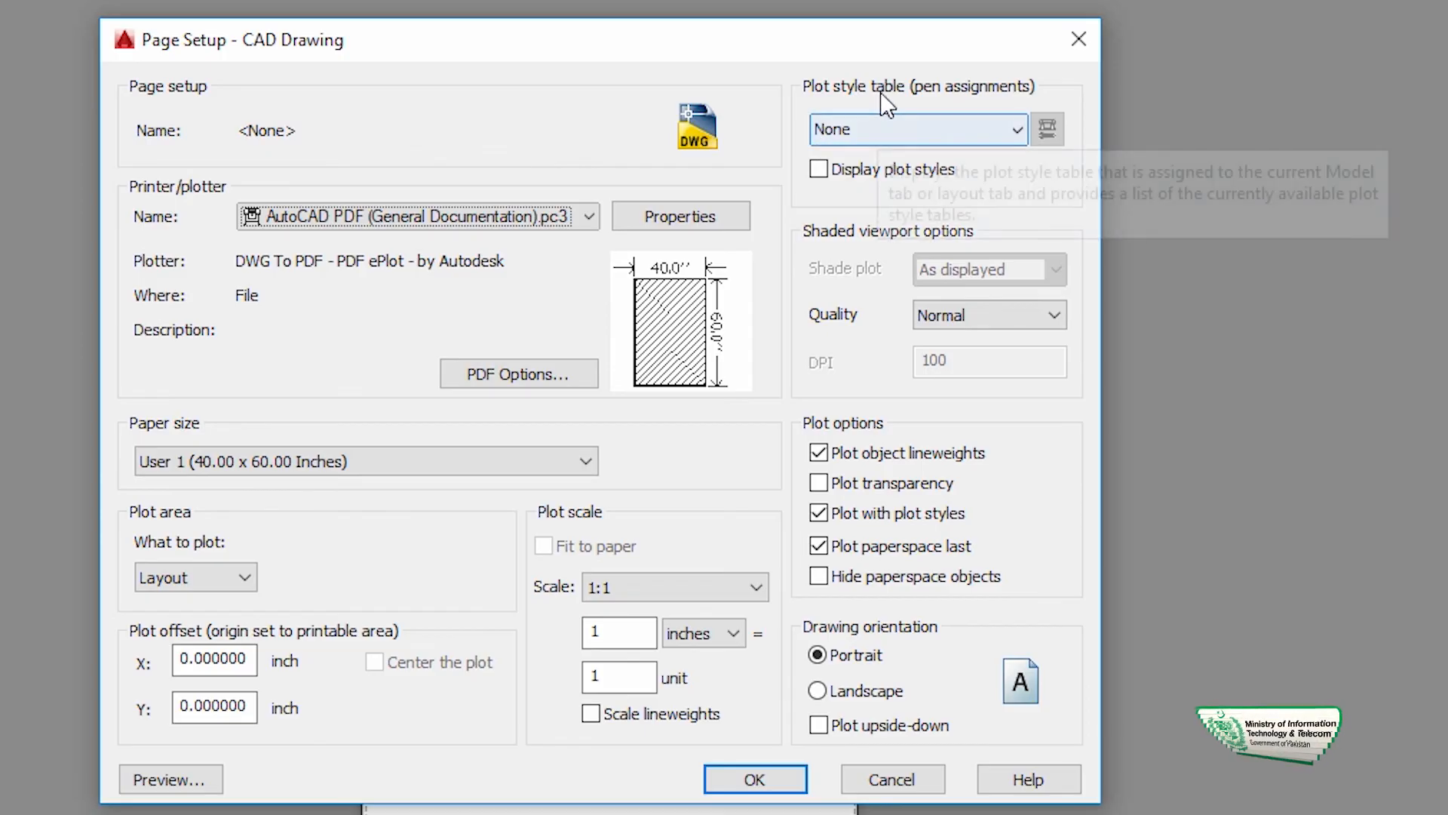
pyautogui.click(1066, 50)
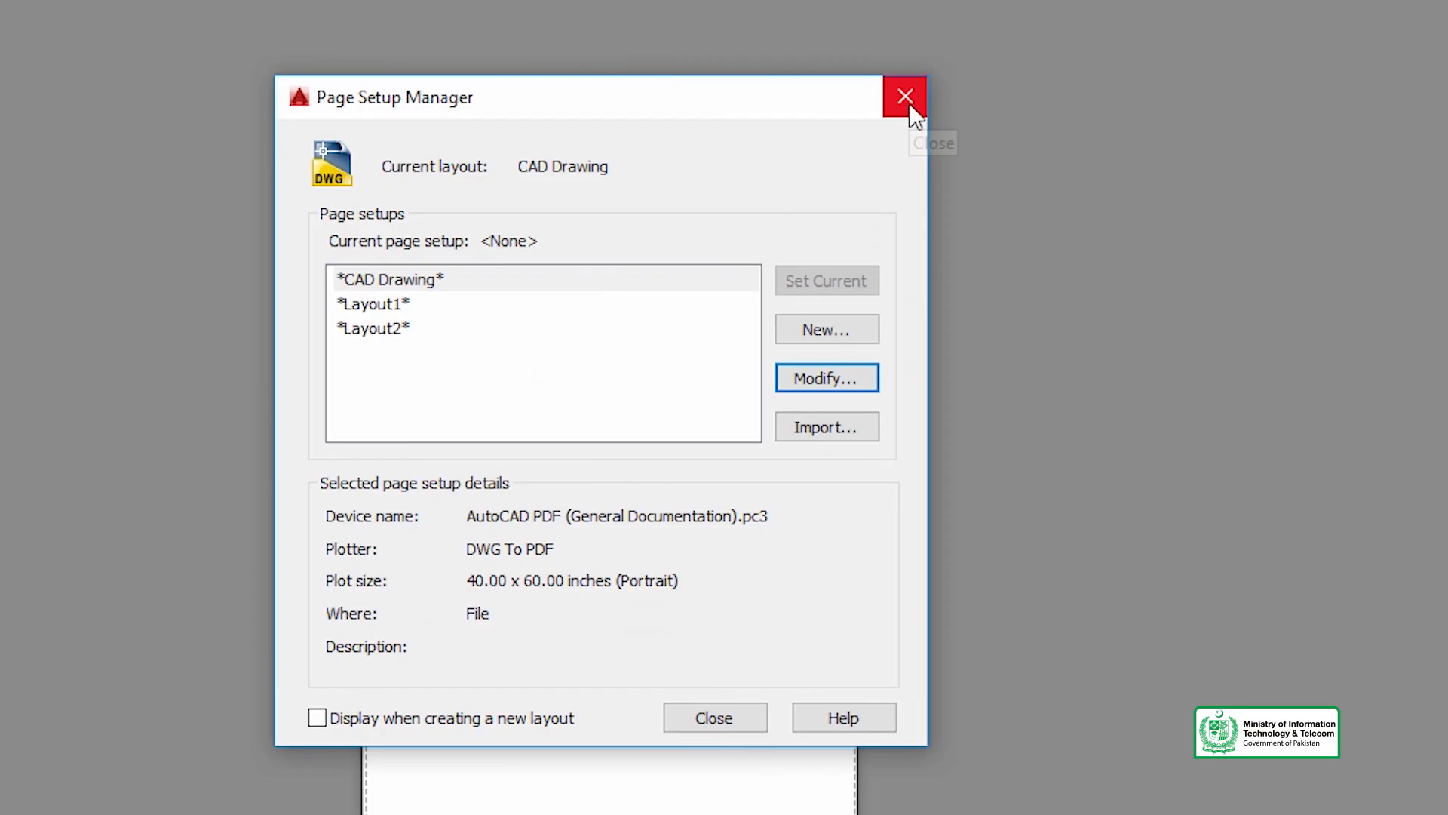
pyautogui.click(695, 715)
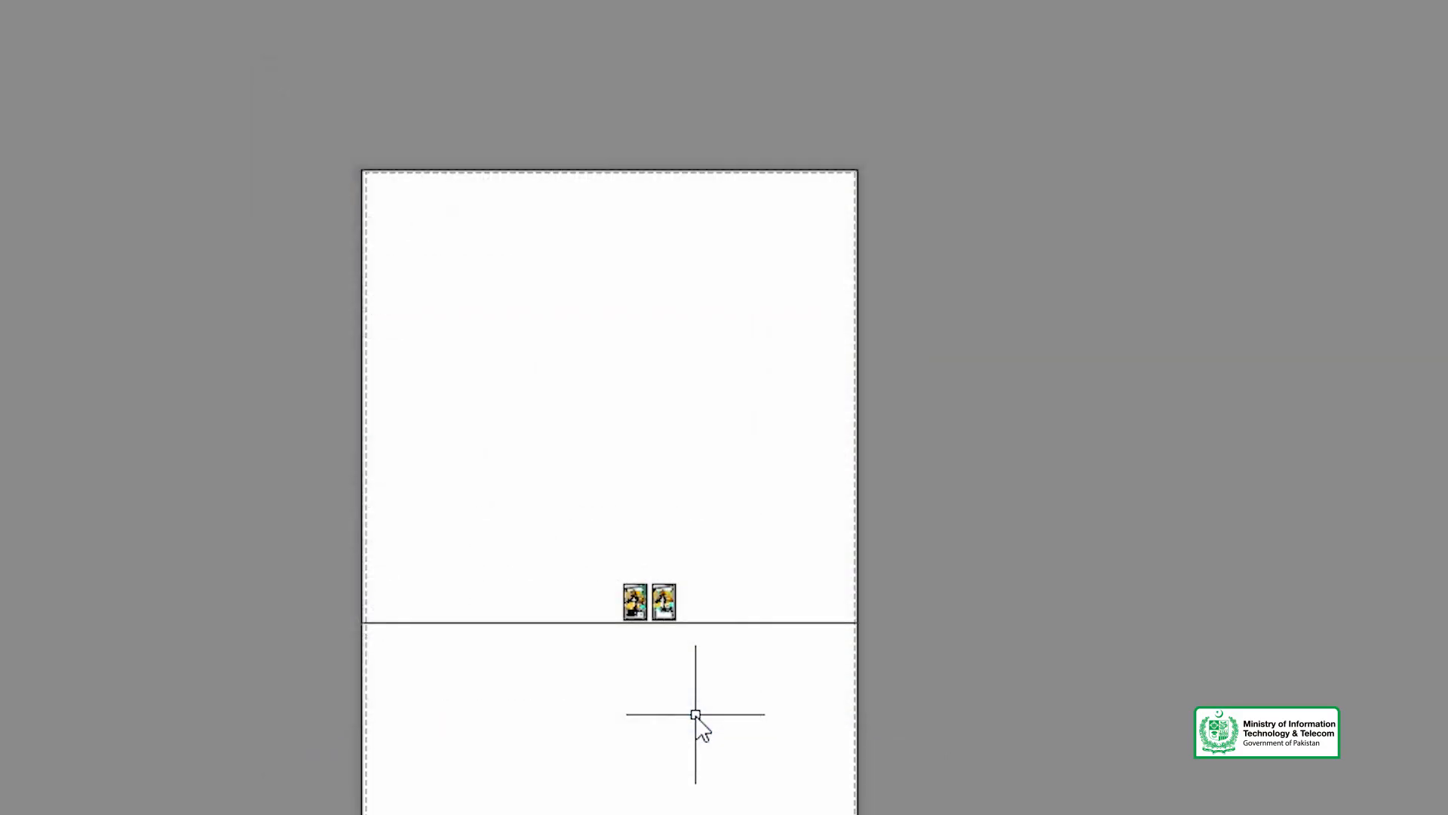